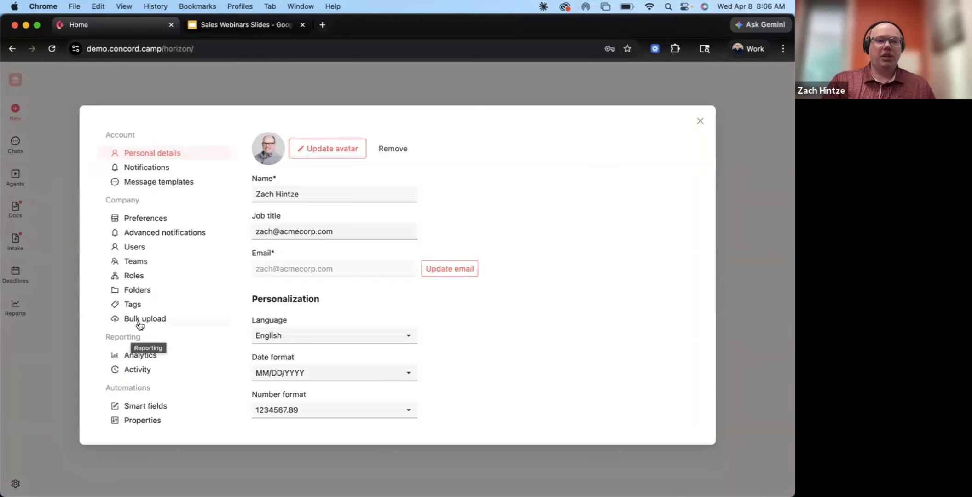
Start a new bulk upload of executed documents and review the available destination folders
{"action": "left_click", "coordinate": [141, 318]}
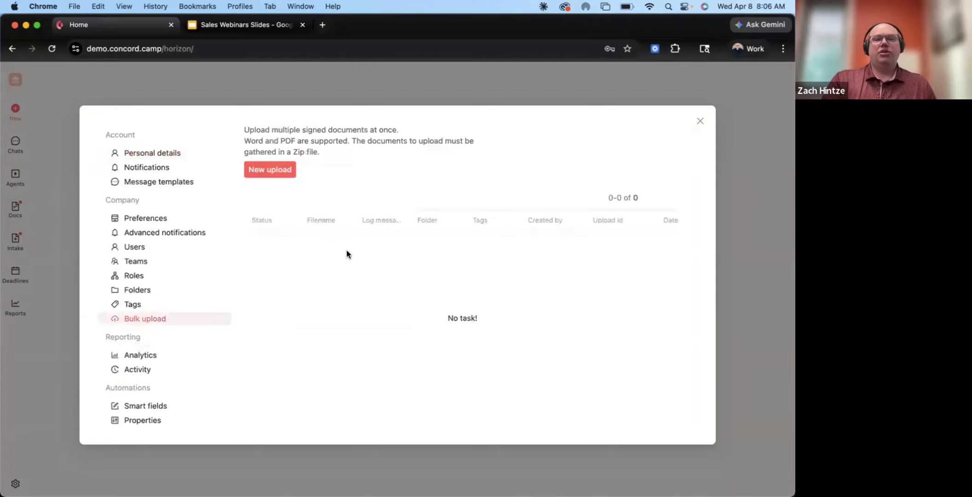
{"action": "left_click", "coordinate": [289, 174]}
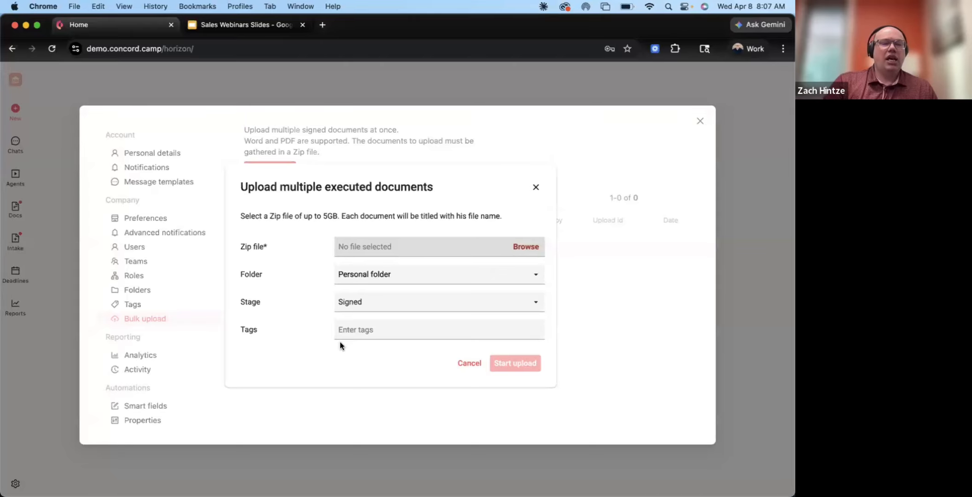
{"action": "left_click", "coordinate": [392, 282]}
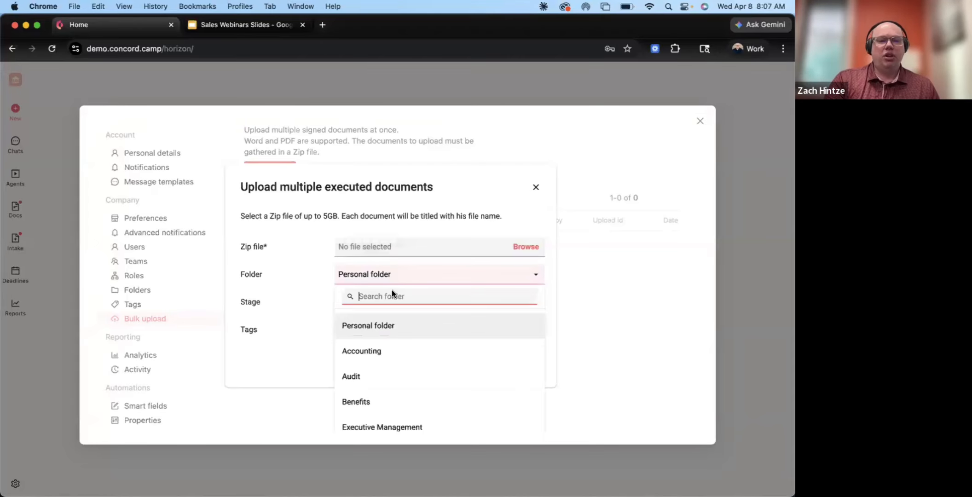
{"action": "scroll", "coordinate": [393, 376], "scroll_direction": "down", "scroll_amount": 5}
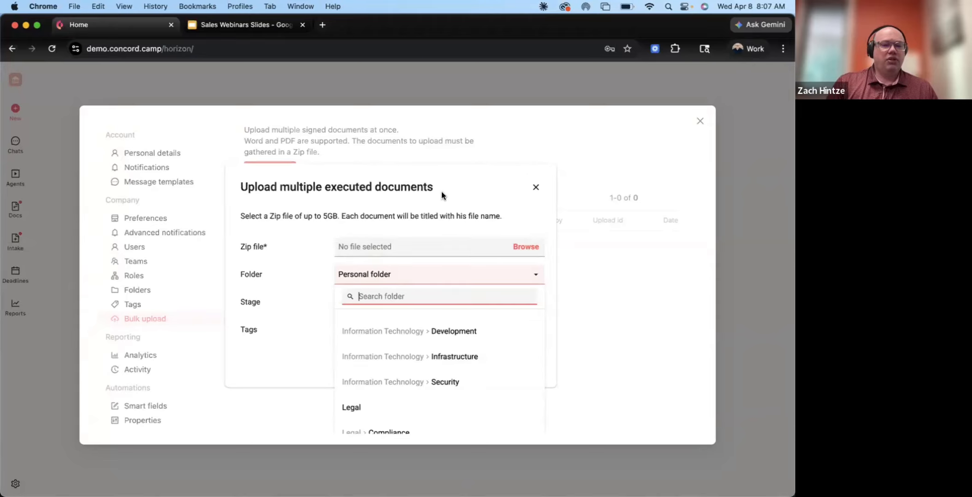
{"action": "left_click", "coordinate": [441, 191]}
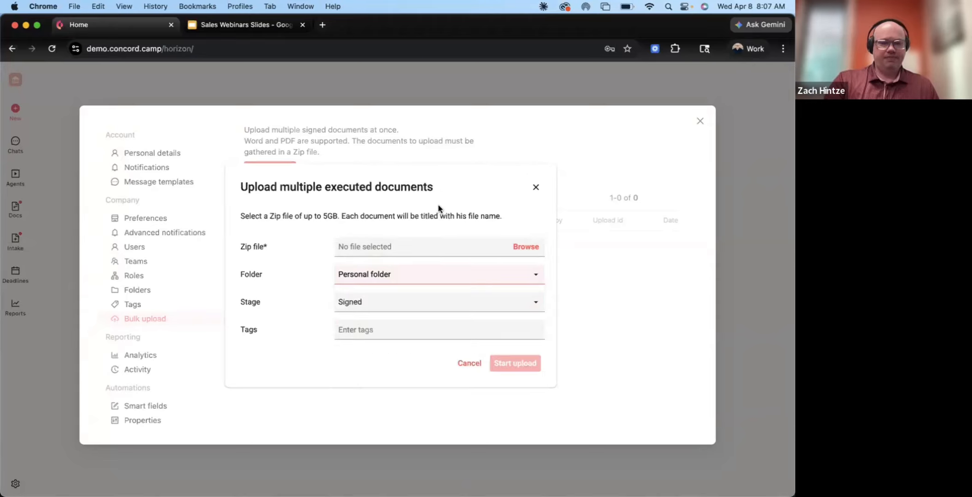
Review the stage options for the bulk upload, then cancel the upload and close the settings
{"action": "left_click", "coordinate": [417, 306]}
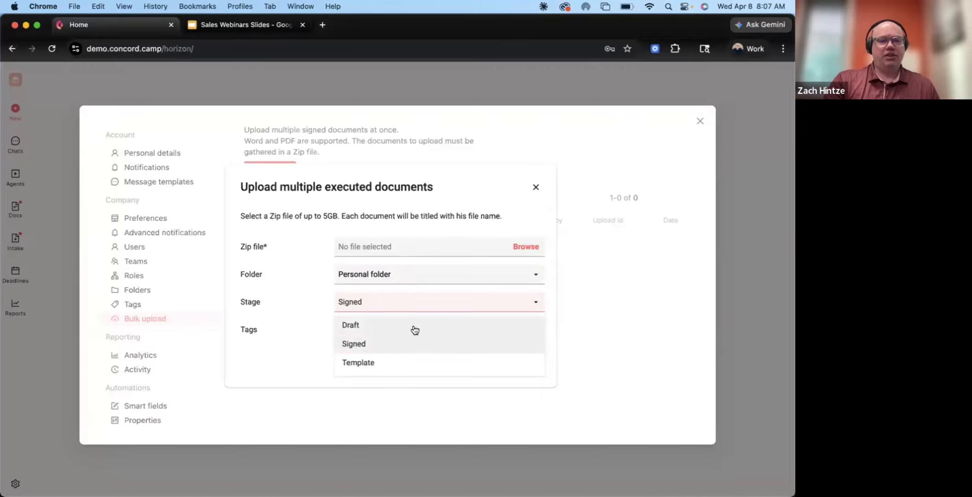
{"action": "left_click", "coordinate": [302, 311]}
{"action": "left_click", "coordinate": [359, 309]}
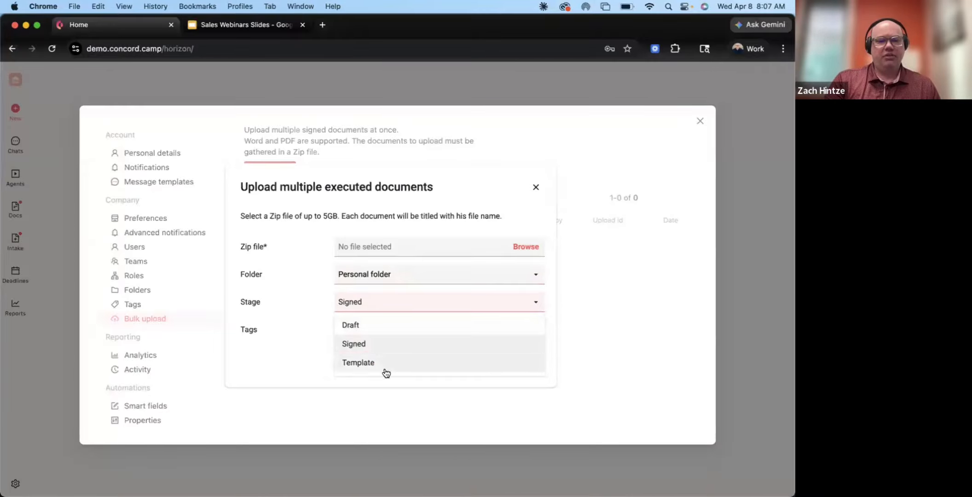
{"action": "left_click", "coordinate": [311, 307]}
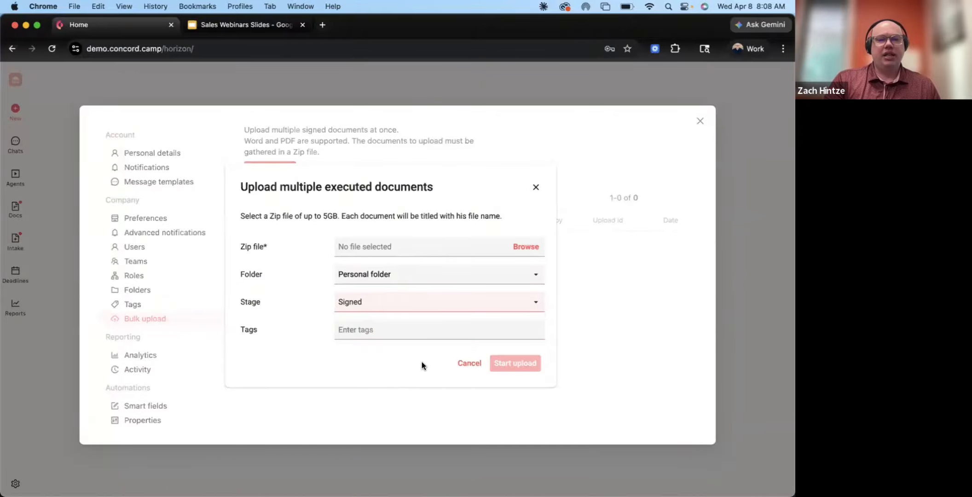
{"action": "left_click", "coordinate": [462, 365]}
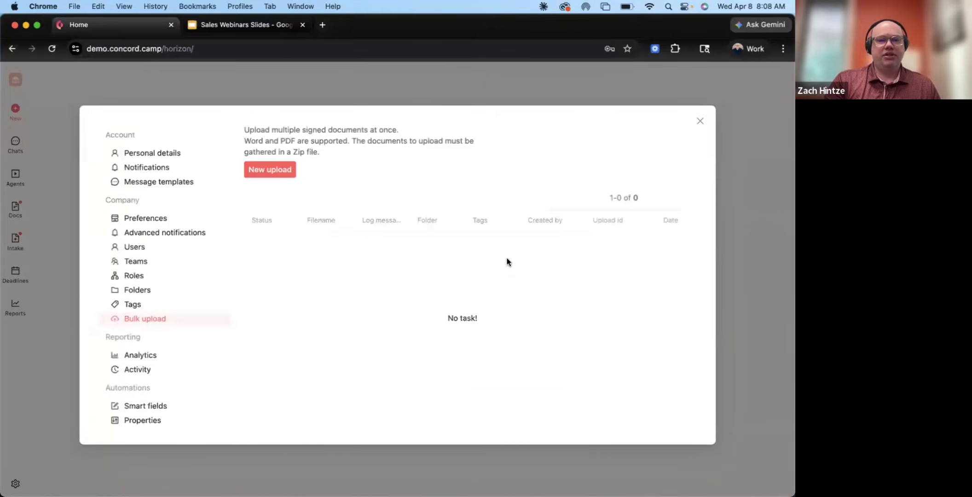
{"action": "left_click", "coordinate": [700, 121]}
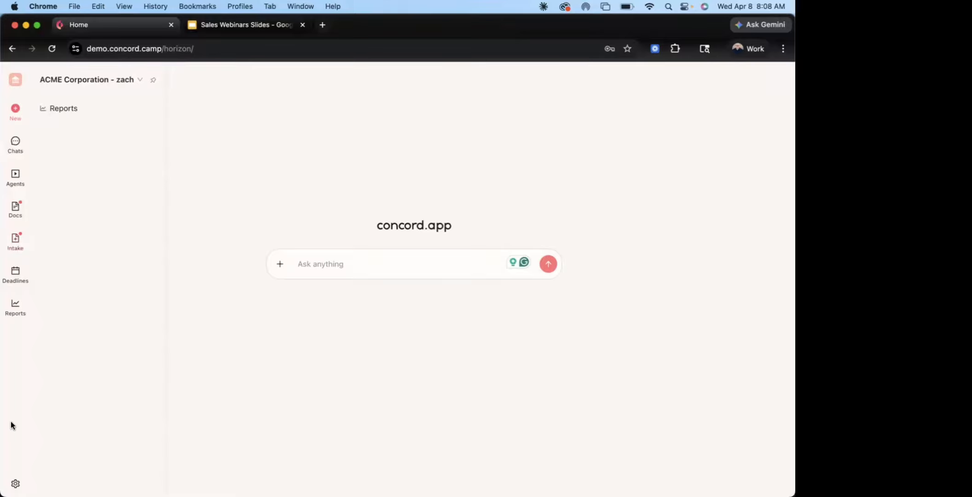
Revisit the bulk upload page in the settings and close the settings again
{"action": "left_click", "coordinate": [15, 484]}
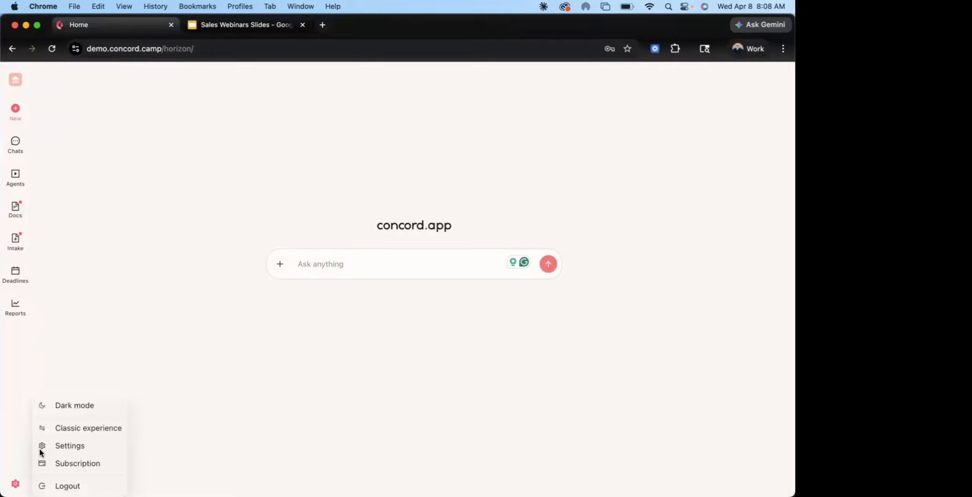
{"action": "left_click", "coordinate": [69, 446]}
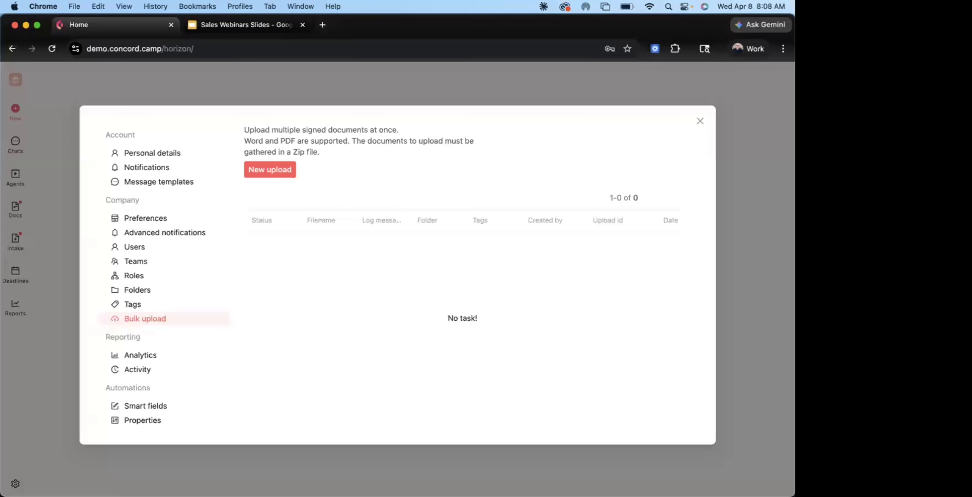
{"action": "left_click", "coordinate": [699, 122]}
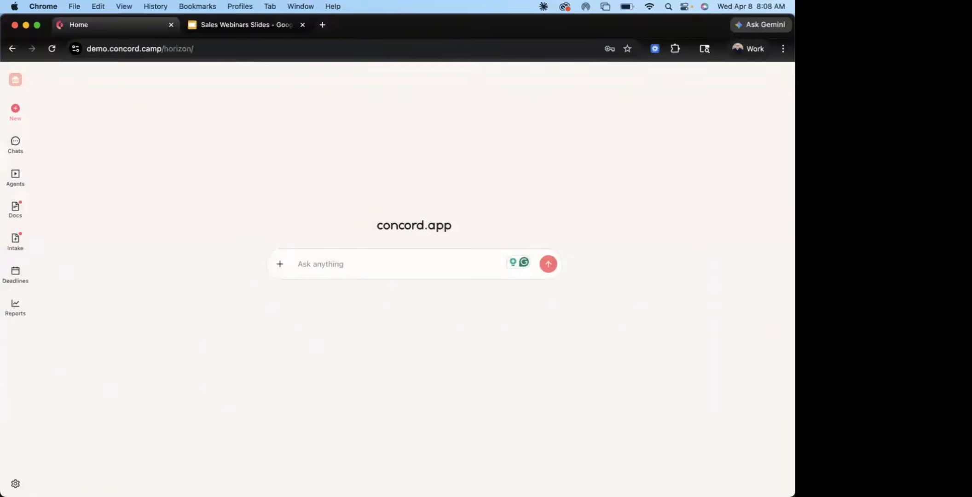
{"action": "left_click", "coordinate": [16, 483]}
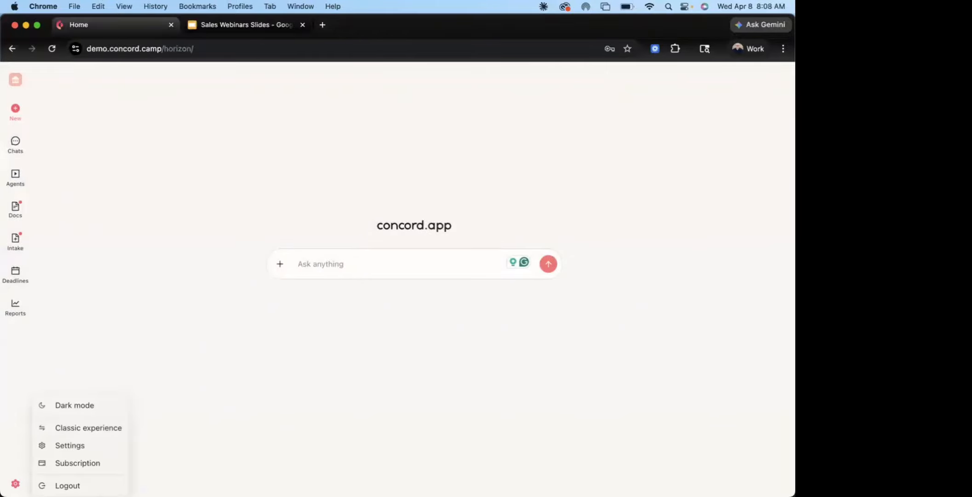
{"action": "left_click", "coordinate": [76, 447]}
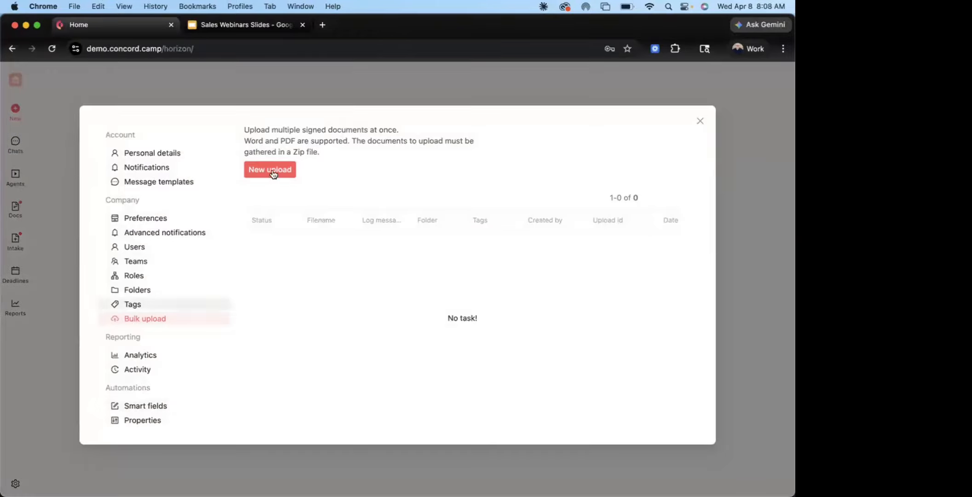
{"action": "left_click", "coordinate": [700, 121]}
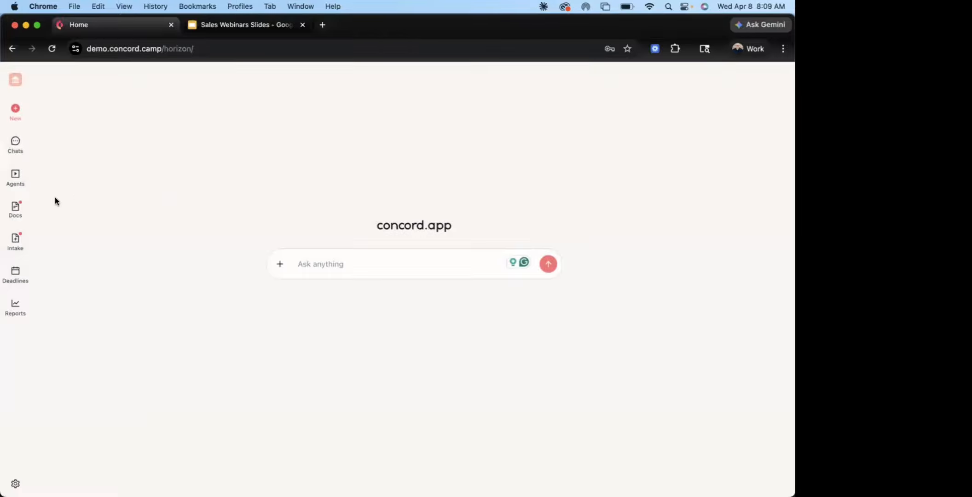
Open the Standard Vendor Agreement (Vendor Name) template from the documents list and turn it into a Microsoft Excel automated template
{"action": "left_click", "coordinate": [11, 212]}
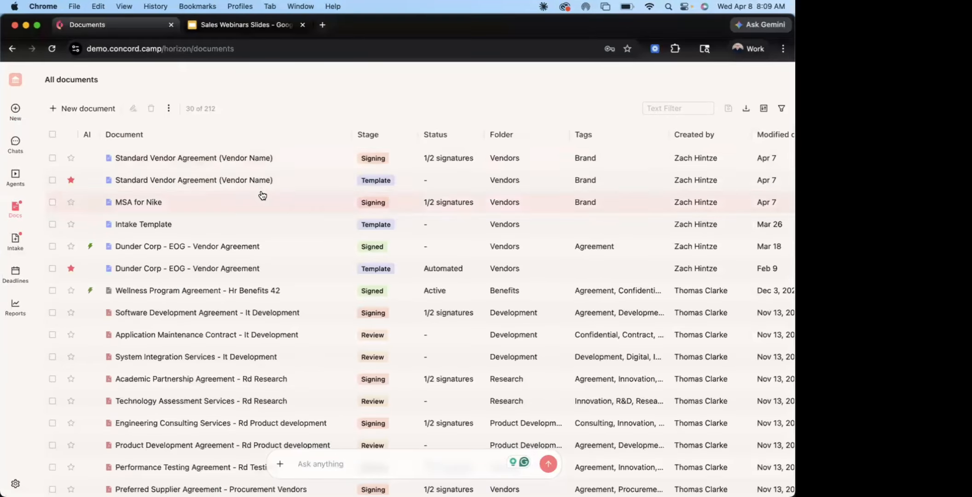
{"action": "left_click", "coordinate": [259, 182]}
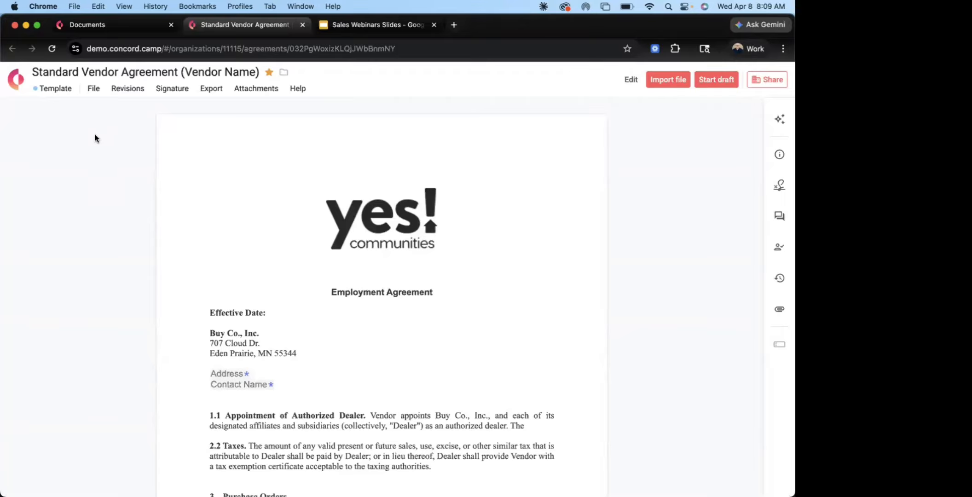
{"action": "left_click", "coordinate": [93, 88]}
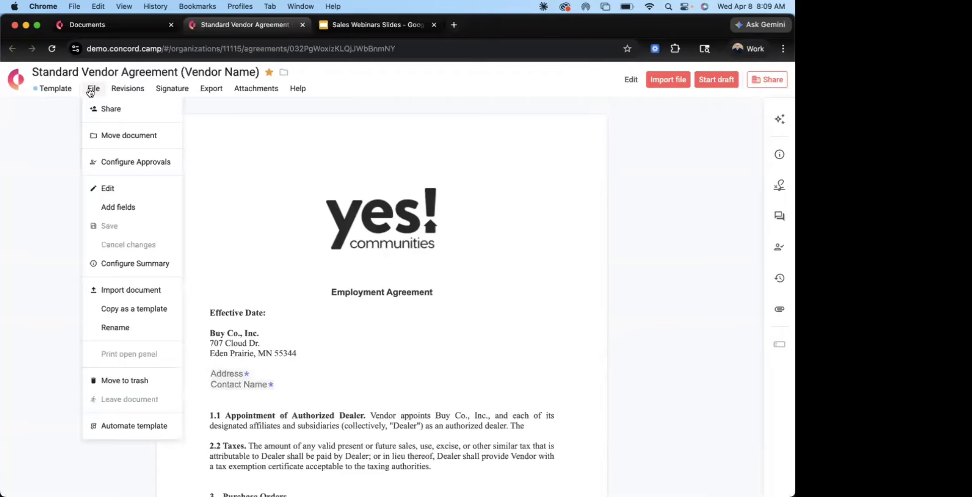
{"action": "left_click", "coordinate": [140, 424]}
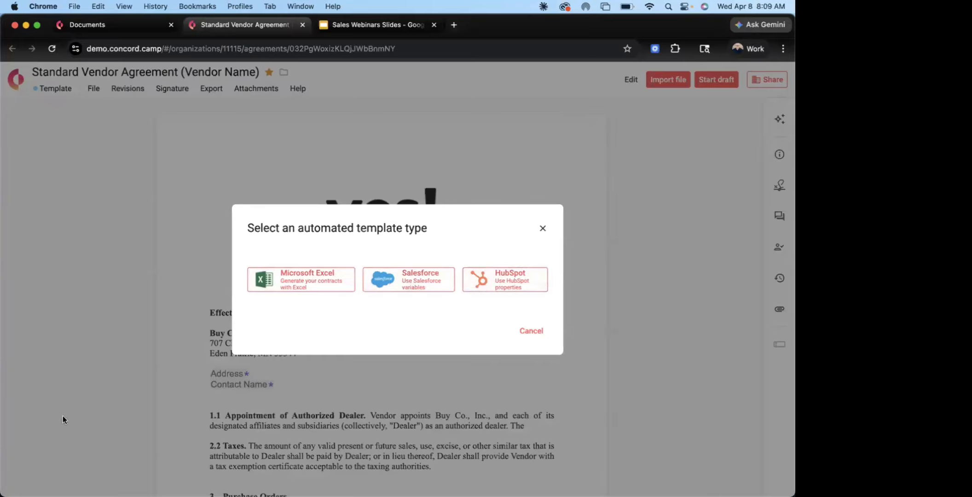
{"action": "left_click", "coordinate": [291, 286]}
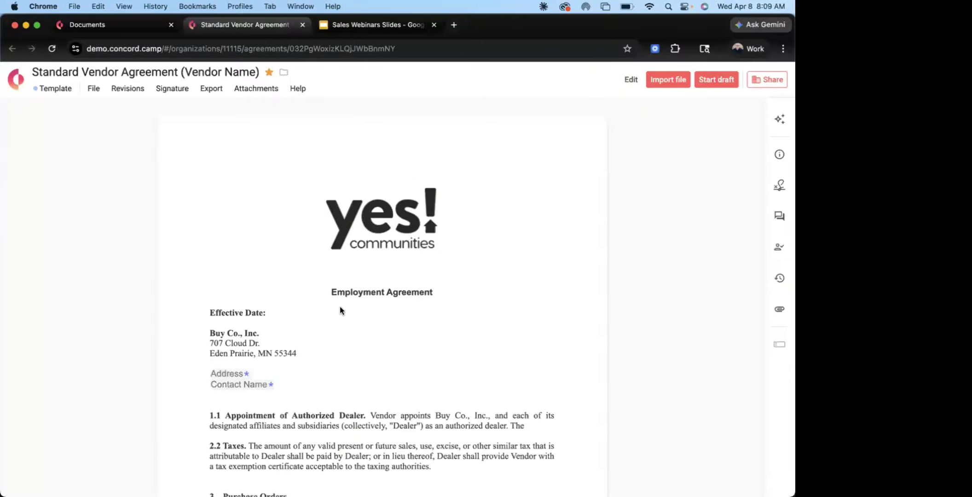
{"action": "left_click", "coordinate": [93, 89]}
{"action": "left_click", "coordinate": [114, 419]}
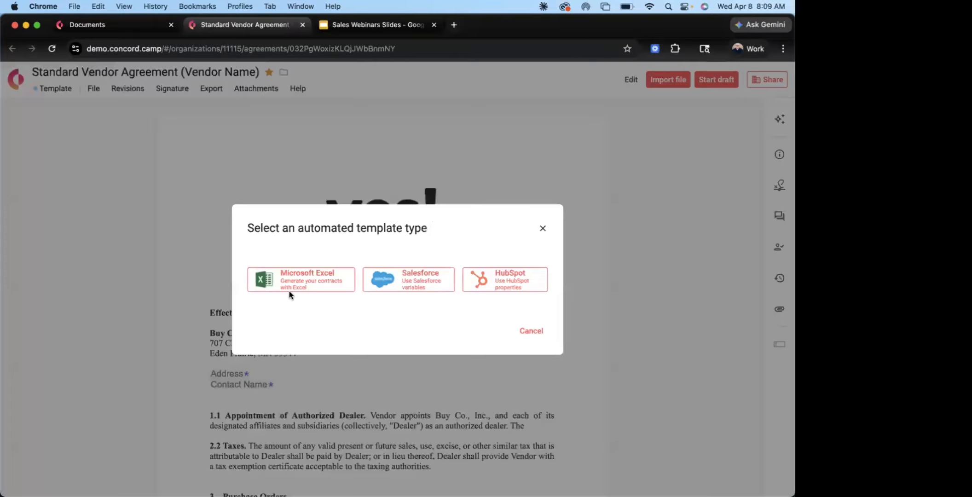
{"action": "left_click", "coordinate": [296, 282]}
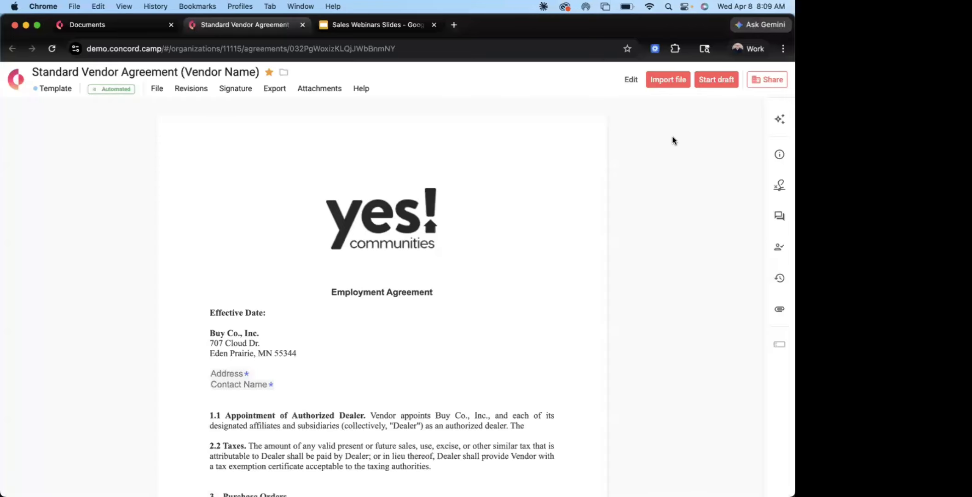
Put the template into edit mode and add an empty line below the Contact Name field
{"action": "left_click", "coordinate": [629, 81]}
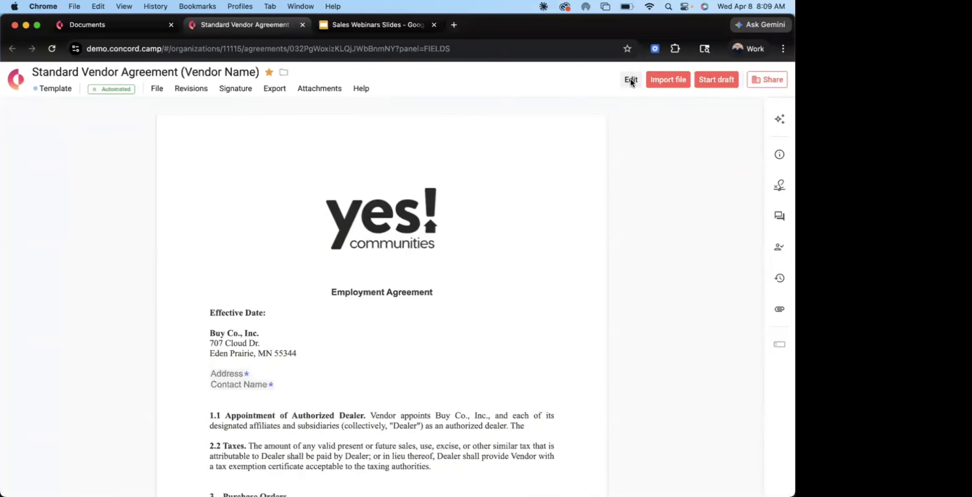
{"action": "left_click", "coordinate": [631, 80]}
{"action": "left_click", "coordinate": [59, 109]}
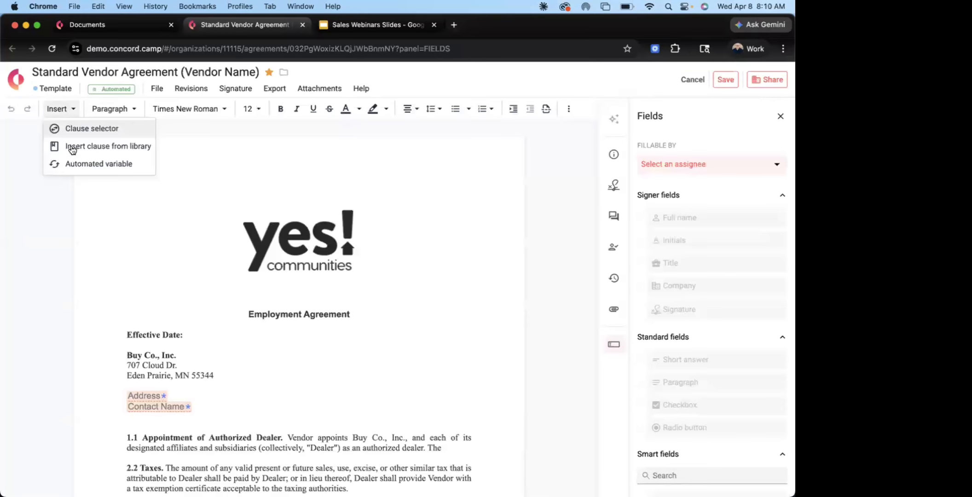
{"action": "left_click", "coordinate": [93, 166]}
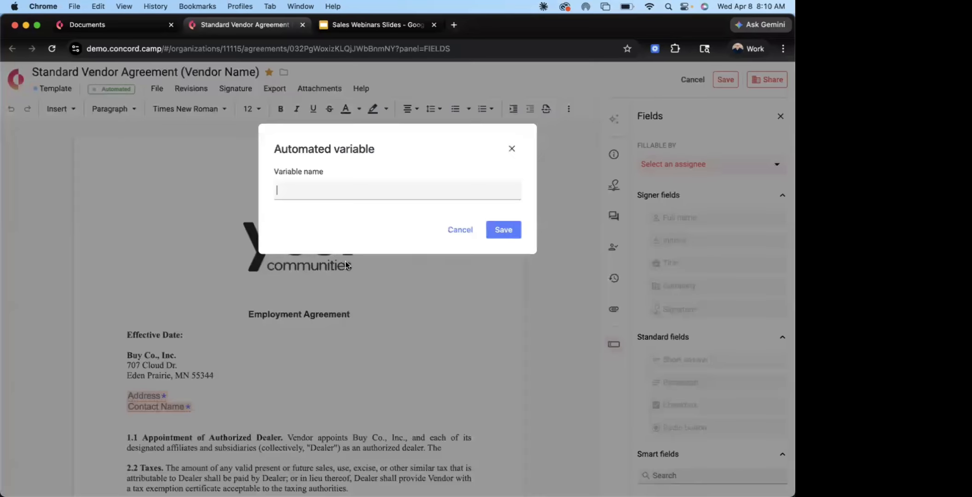
{"action": "type", "text": "Name"}
{"action": "left_click", "coordinate": [512, 148]}
{"action": "key", "text": "Return"}
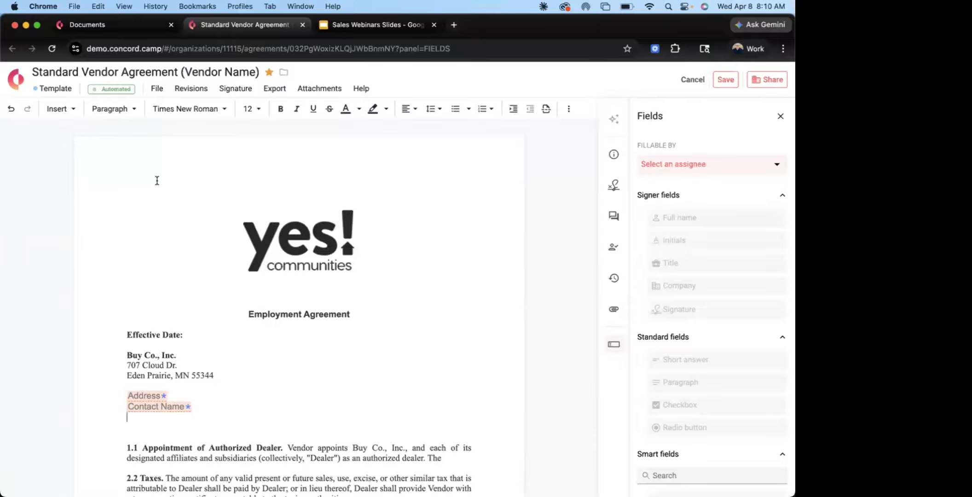
Insert an automated variable called Name on the empty line below the Contact Name field
{"action": "left_click", "coordinate": [59, 111]}
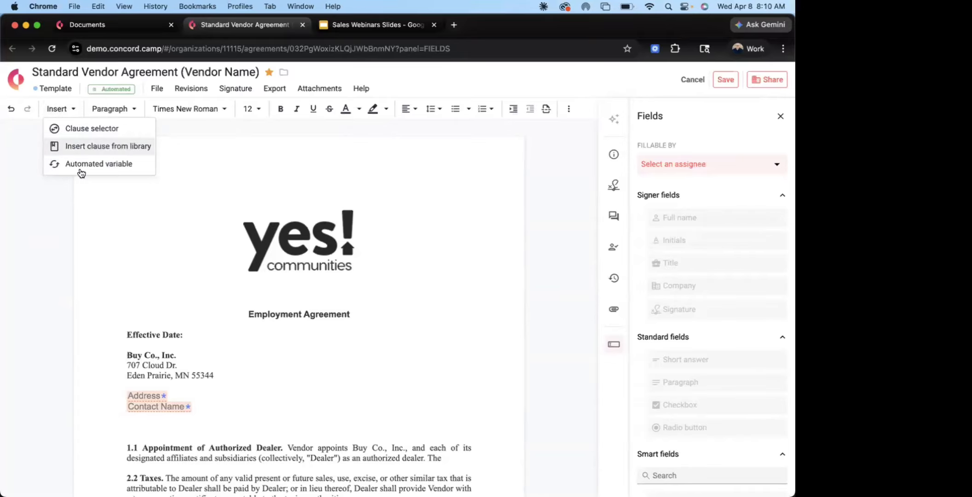
{"action": "left_click", "coordinate": [83, 164]}
{"action": "type", "text": "Name"}
{"action": "left_click", "coordinate": [506, 231]}
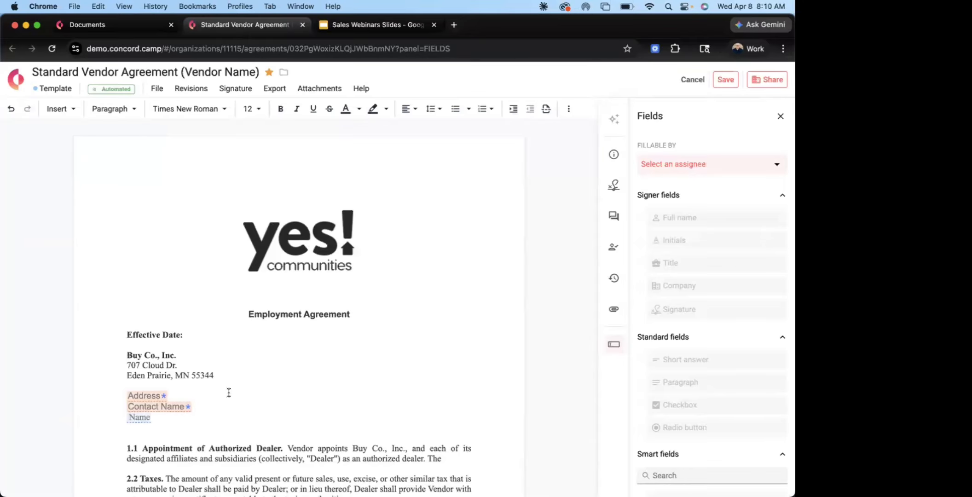
Insert an automated variable called Address on a new line below the Name variable
{"action": "key", "text": "Return"}
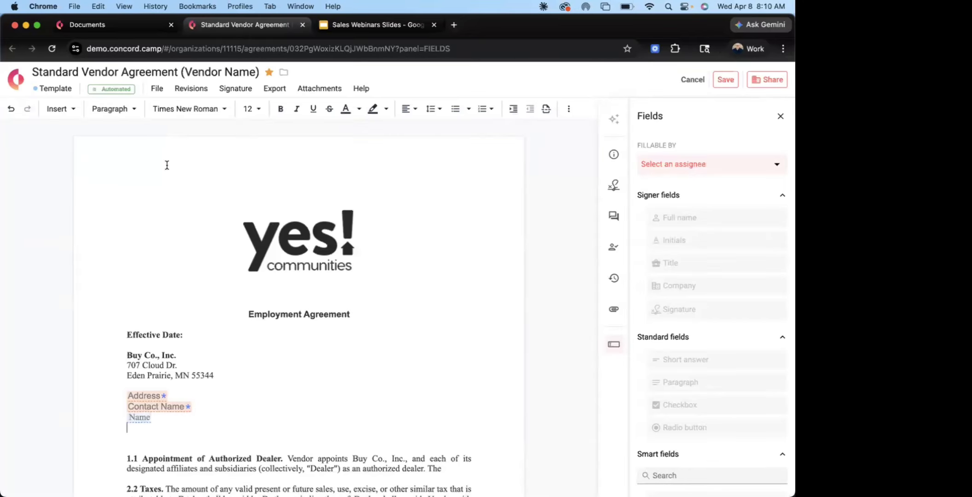
{"action": "left_click", "coordinate": [60, 109]}
{"action": "left_click", "coordinate": [104, 165]}
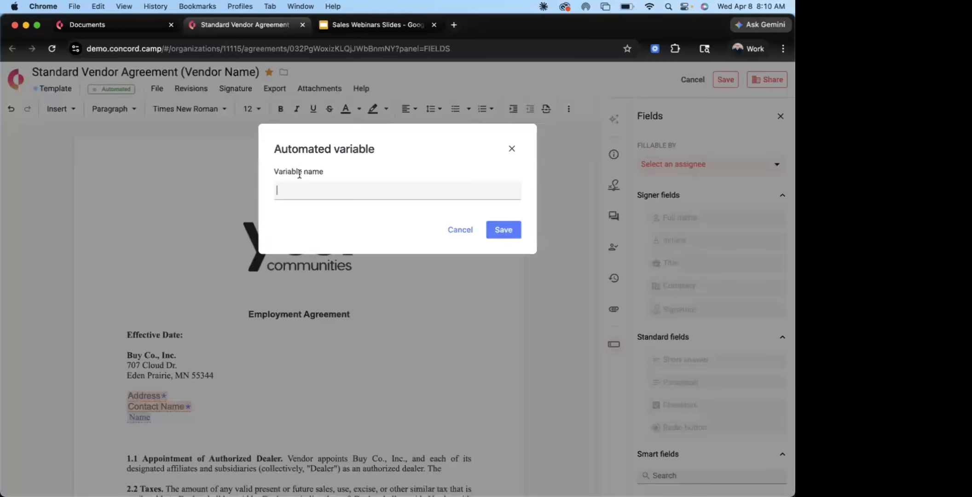
{"action": "type", "text": "Adde"}
{"action": "key", "text": "BackSpace"}
{"action": "type", "text": "ress"}
{"action": "key", "text": "Tab"}
{"action": "left_click", "coordinate": [497, 229]}
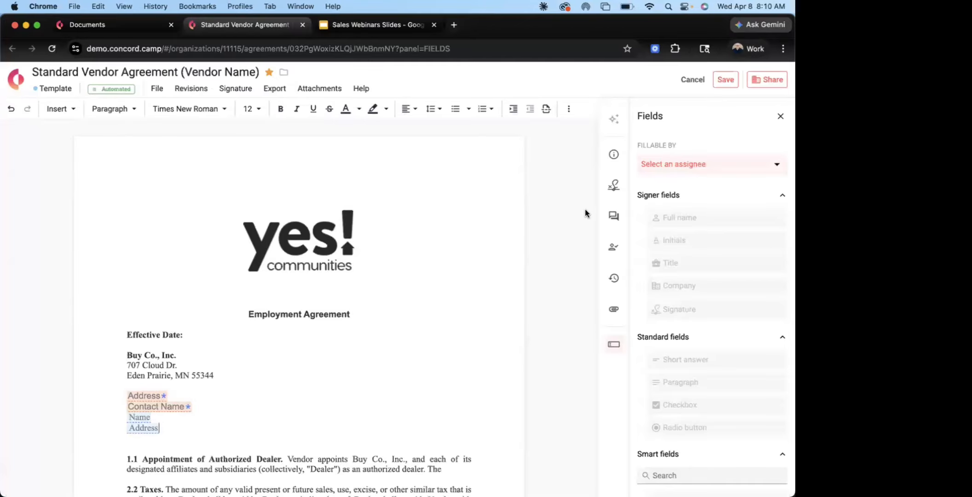
Look over the template's approvals and signers configuration
{"action": "scroll", "coordinate": [450, 297], "scroll_direction": "down", "scroll_amount": 8}
{"action": "scroll", "coordinate": [600, 235], "scroll_direction": "up", "scroll_amount": 8}
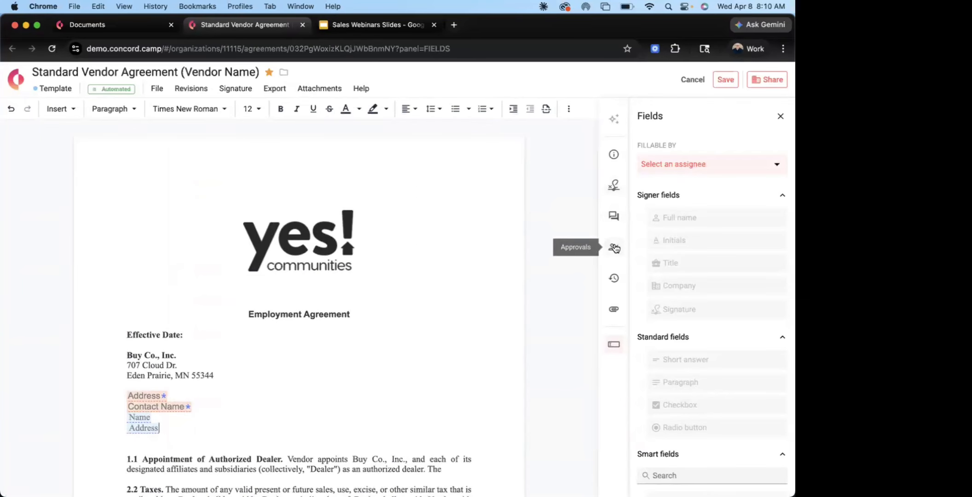
{"action": "left_click", "coordinate": [615, 249]}
{"action": "left_click", "coordinate": [610, 191]}
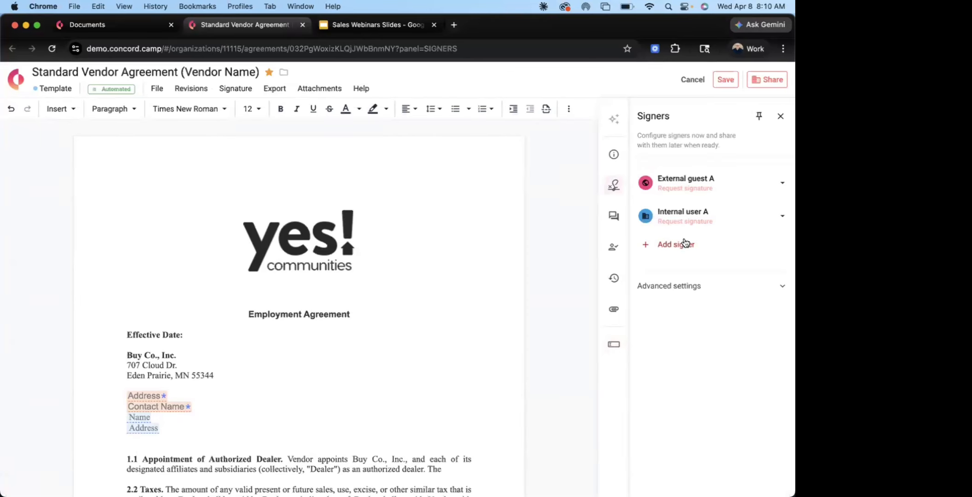
{"action": "scroll", "coordinate": [579, 300], "scroll_direction": "down", "scroll_amount": 5}
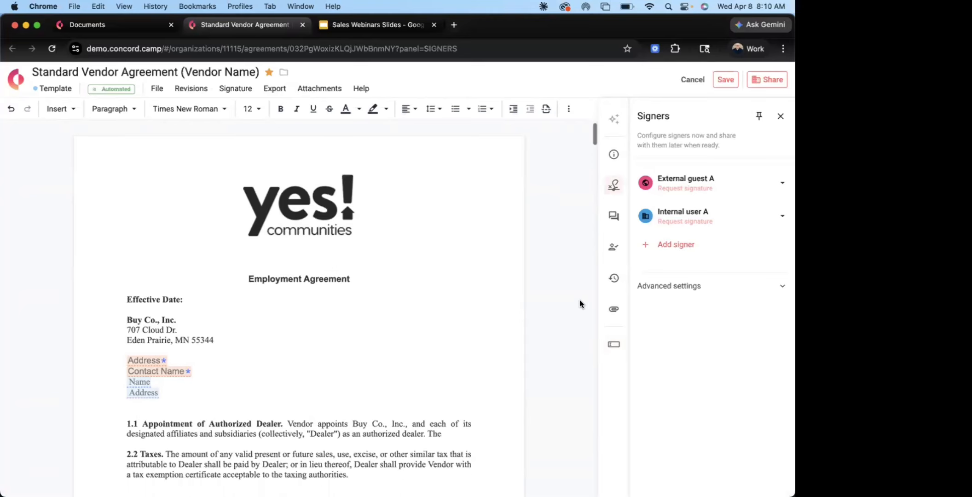
Save the edits made to the Standard Vendor Agreement template
{"action": "scroll", "coordinate": [580, 300], "scroll_direction": "up", "scroll_amount": 5}
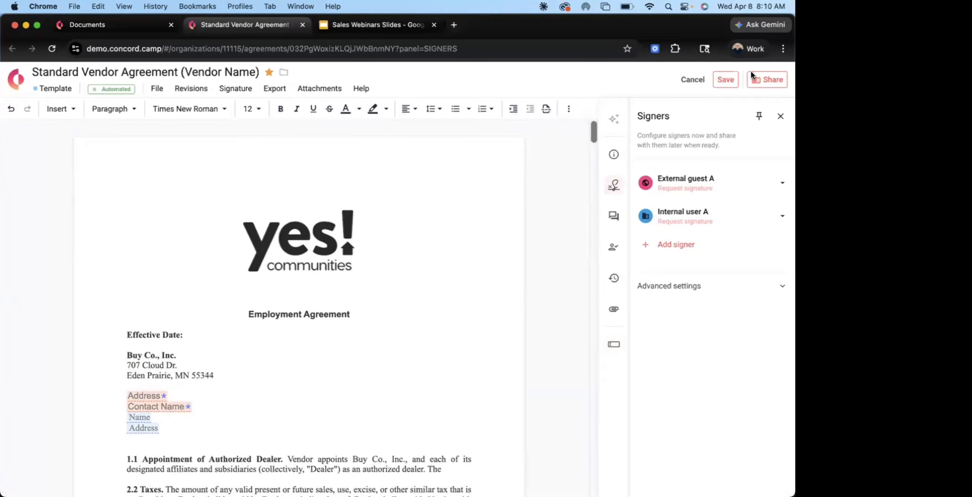
{"action": "left_click", "coordinate": [727, 81]}
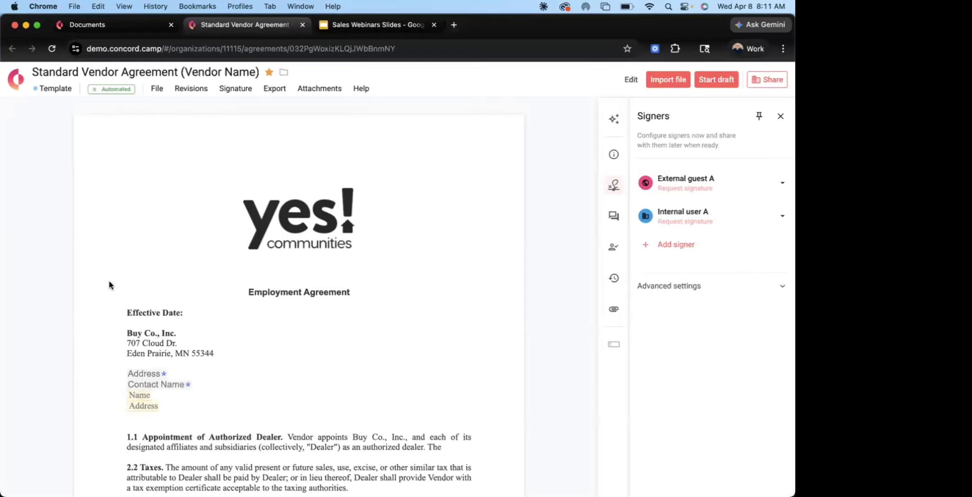
Check the template automation options for downloading the Excel template and look over the agreement text
{"action": "left_click", "coordinate": [163, 95]}
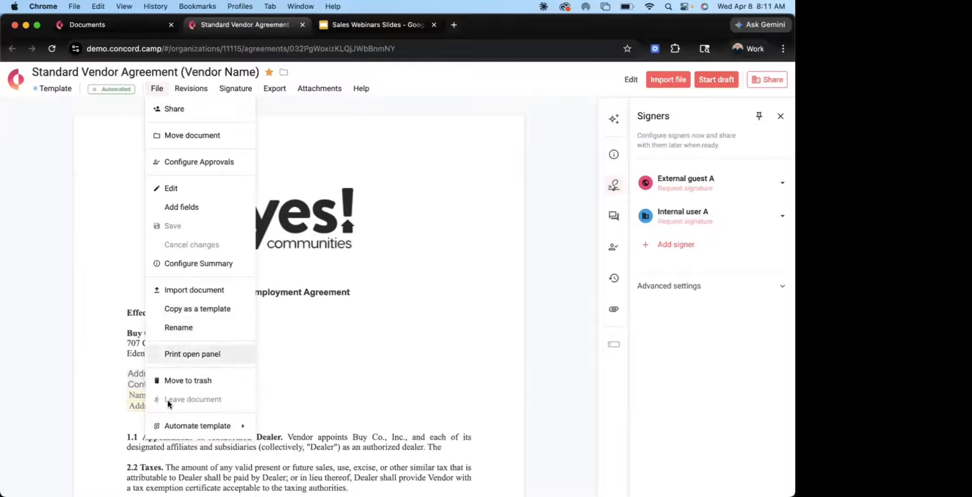
{"action": "mouse_move", "coordinate": [173, 426]}
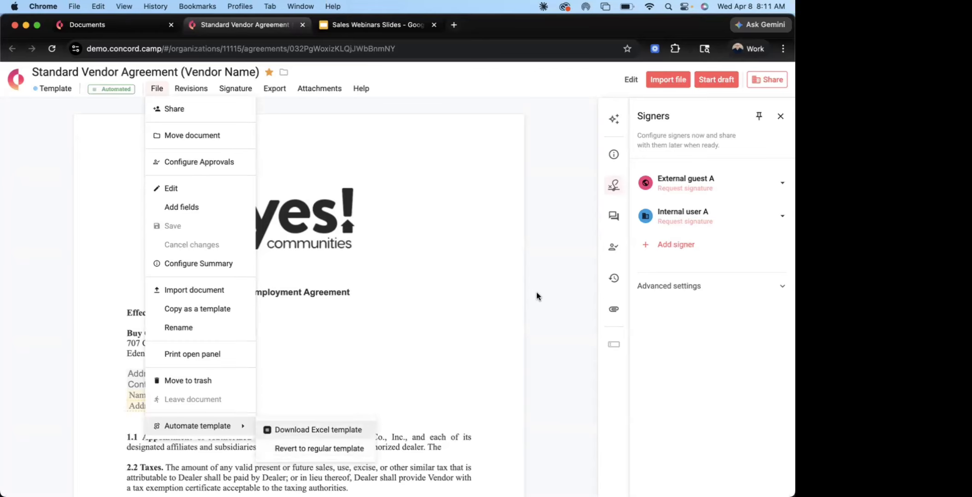
{"action": "left_click", "coordinate": [550, 248]}
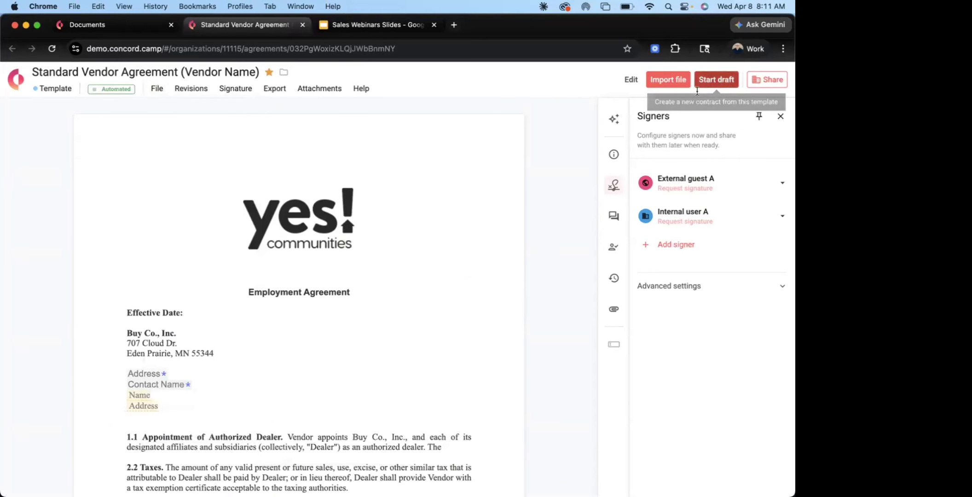
{"action": "scroll", "coordinate": [342, 331], "scroll_direction": "down", "scroll_amount": 6}
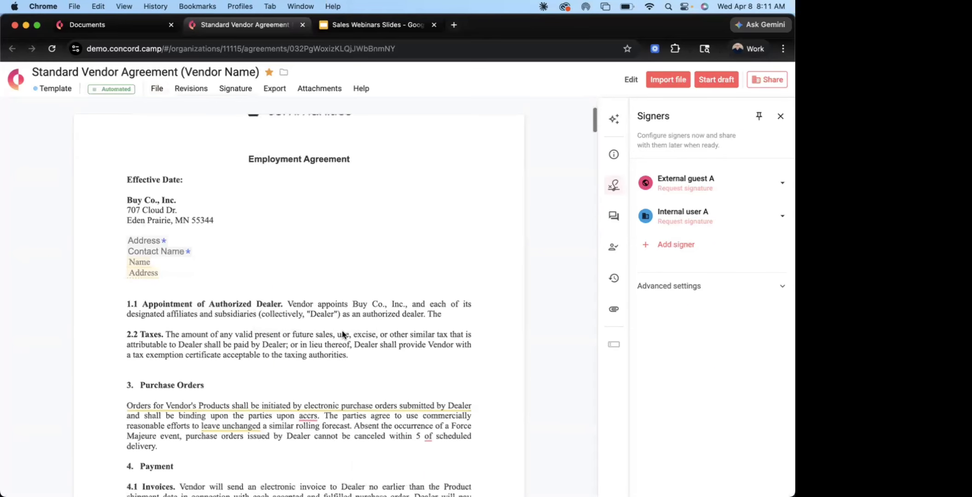
{"action": "scroll", "coordinate": [341, 331], "scroll_direction": "up", "scroll_amount": 6}
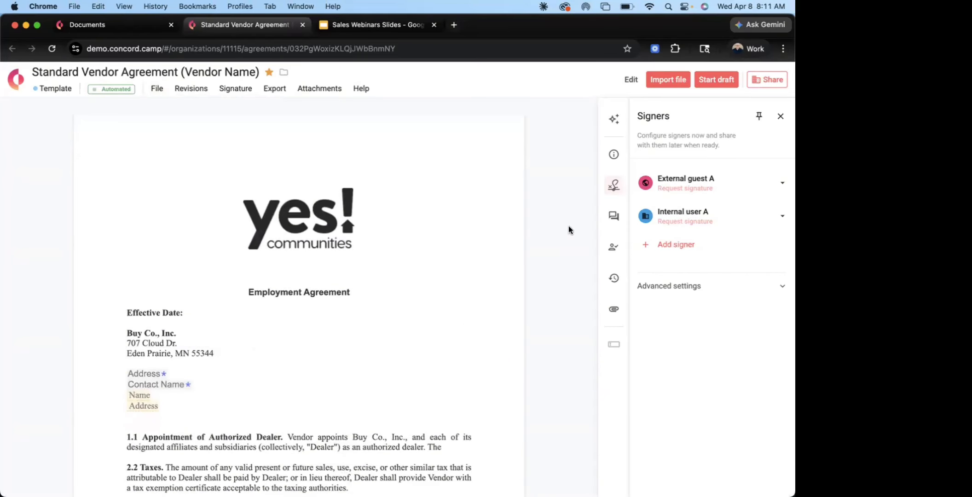
Start a draft from the template, download its blank Excel template and open the file in Excel
{"action": "left_click", "coordinate": [710, 88]}
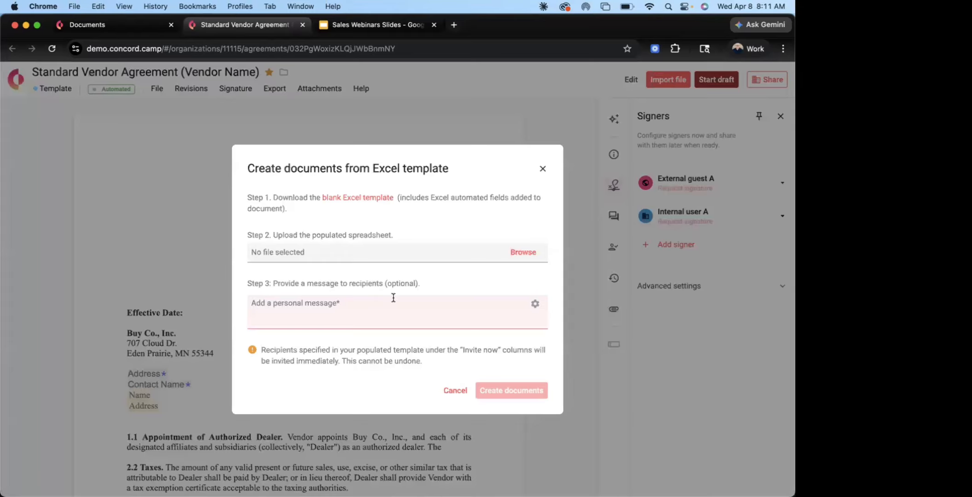
{"action": "left_click", "coordinate": [357, 198]}
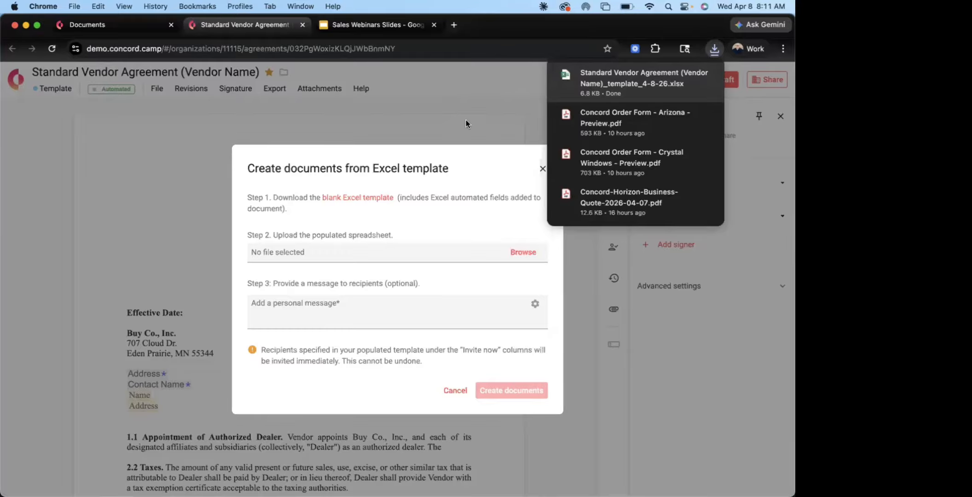
{"action": "left_click", "coordinate": [584, 84]}
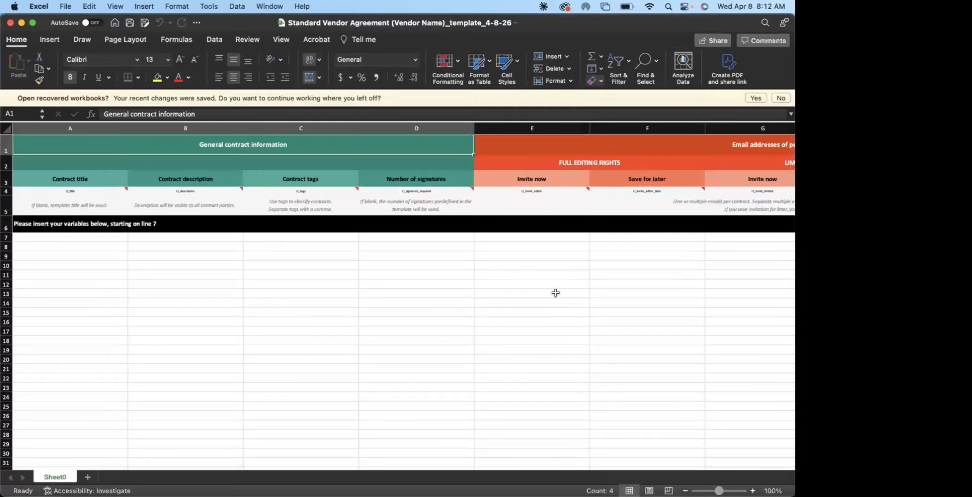
Enter "Test Agreement" as the contract title in row 7 of the spreadsheet
{"action": "scroll", "coordinate": [556, 293], "scroll_direction": "right", "scroll_amount": 10}
{"action": "scroll", "coordinate": [556, 292], "scroll_direction": "right", "scroll_amount": 2}
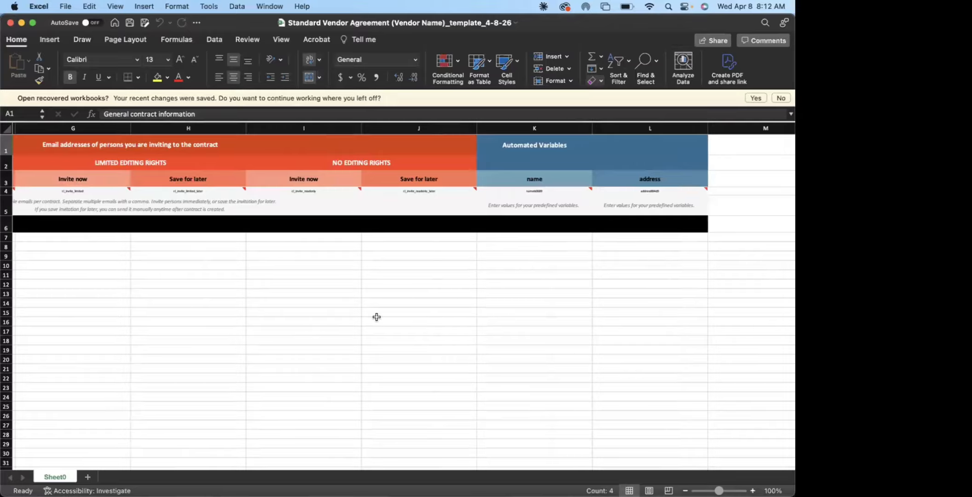
{"action": "scroll", "coordinate": [376, 316], "scroll_direction": "left", "scroll_amount": 12}
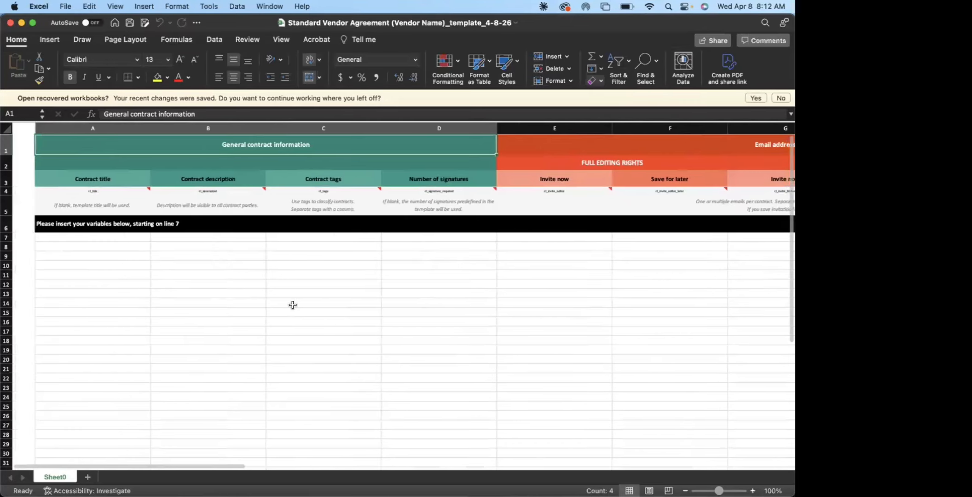
{"action": "left_click", "coordinate": [75, 237]}
{"action": "type", "text": "Te"}
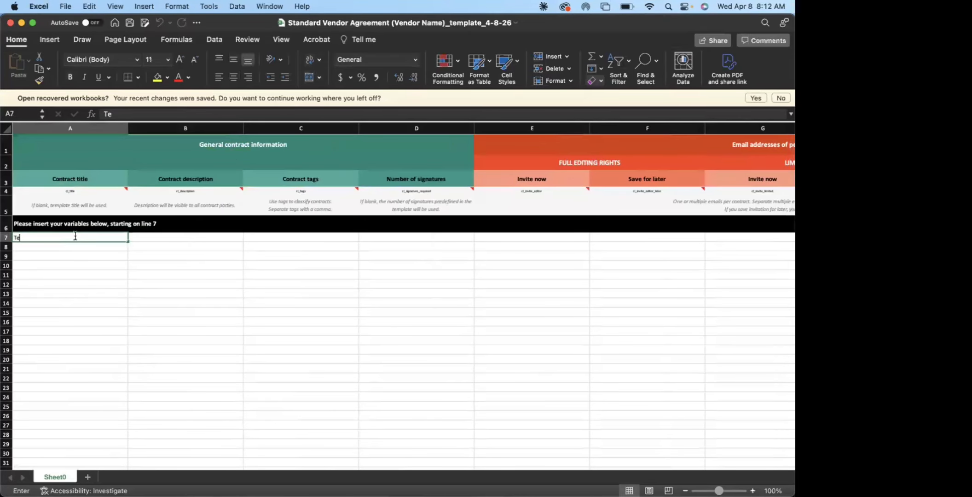
{"action": "type", "text": "st Agreement"}
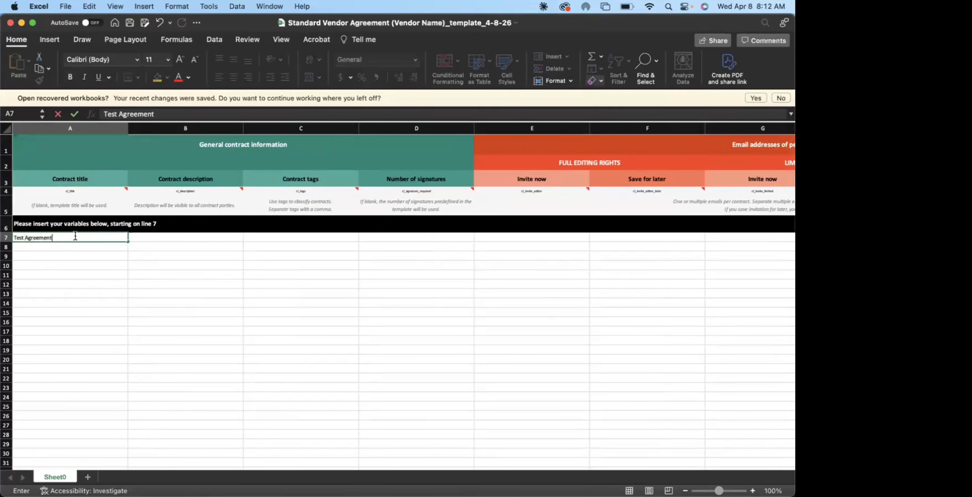
{"action": "key", "text": "Return"}
Enter "Test Agreement 2" as the contract title in row 8
{"action": "type", "text": "R"}
{"action": "key", "text": "BackSpace"}
{"action": "type", "text": "Test Agreement"}
{"action": "key", "text": "Return"}
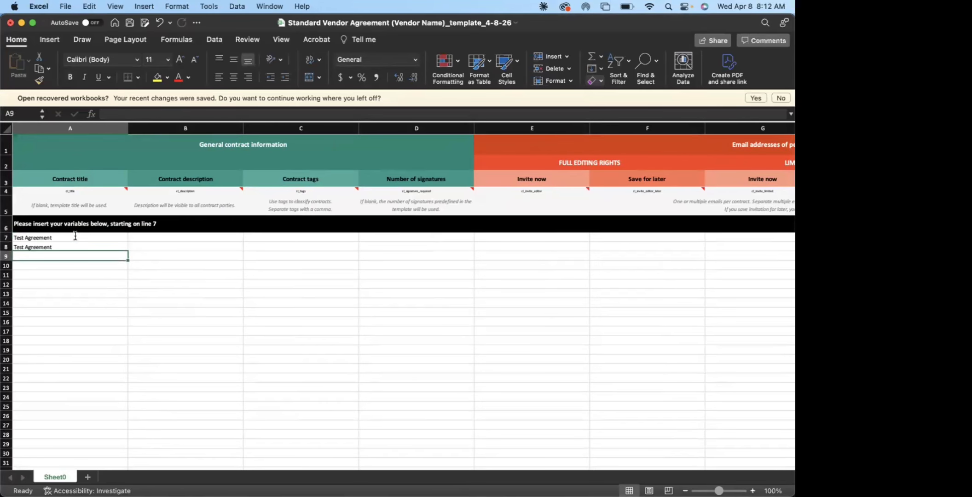
{"action": "left_click", "coordinate": [72, 245]}
{"action": "double_click", "coordinate": [71, 245]}
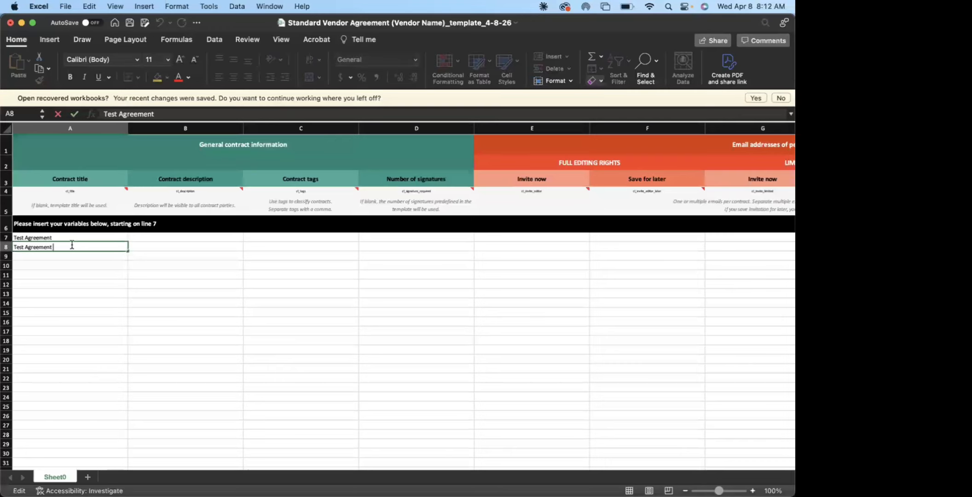
{"action": "type", "text": "2"}
{"action": "left_click", "coordinate": [63, 263]}
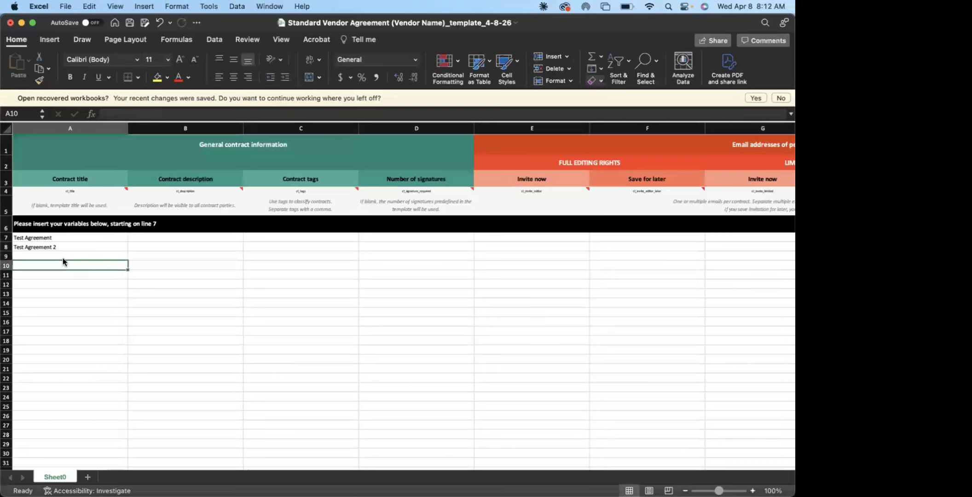
Enter "Test Agreement 3" as the contract title in row 9
{"action": "left_click", "coordinate": [65, 253]}
{"action": "type", "text": "Te"}
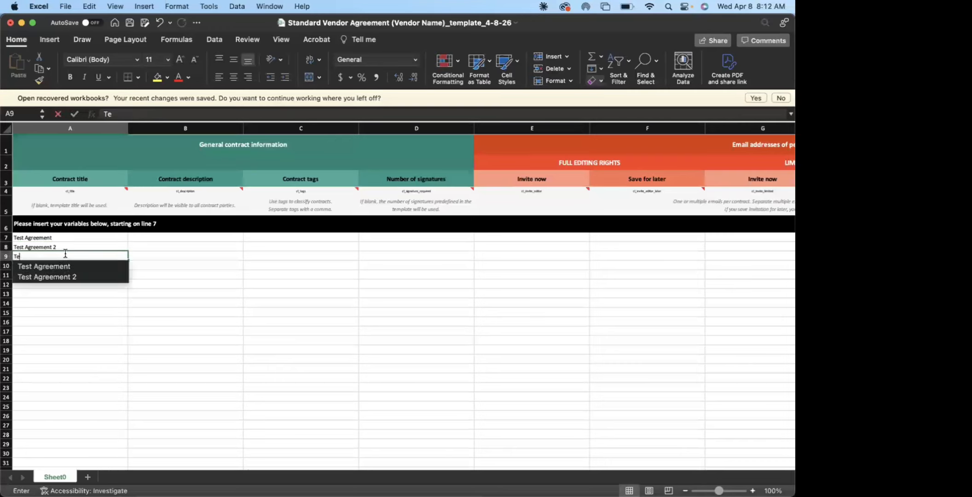
{"action": "type", "text": "st Agreement"}
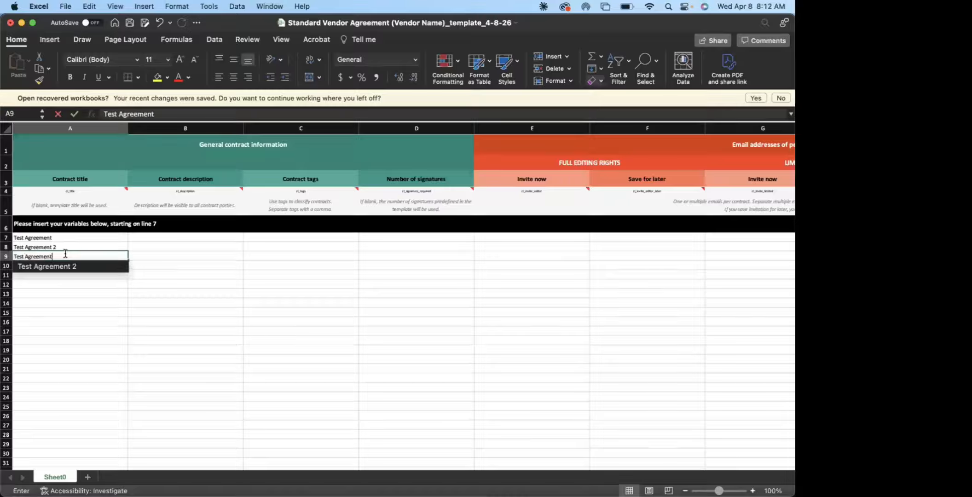
{"action": "type", "text": " 23"}
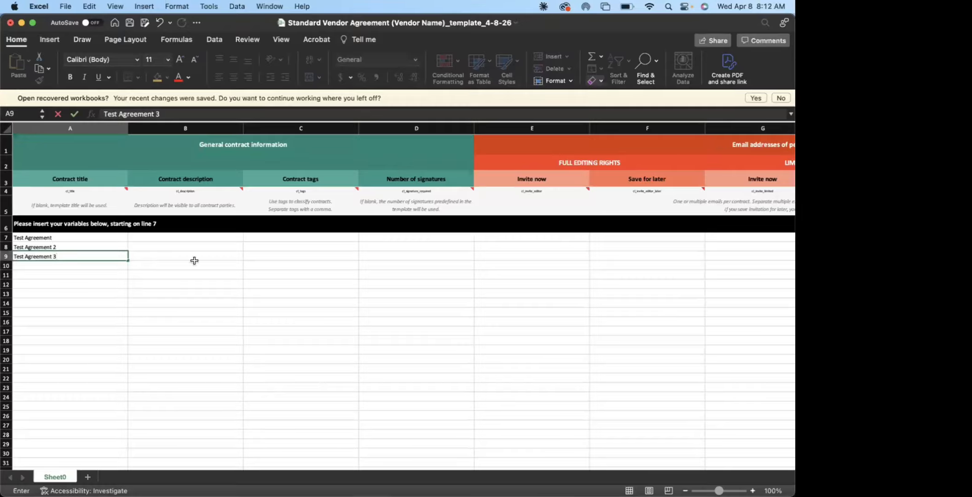
{"action": "left_click", "coordinate": [194, 263]}
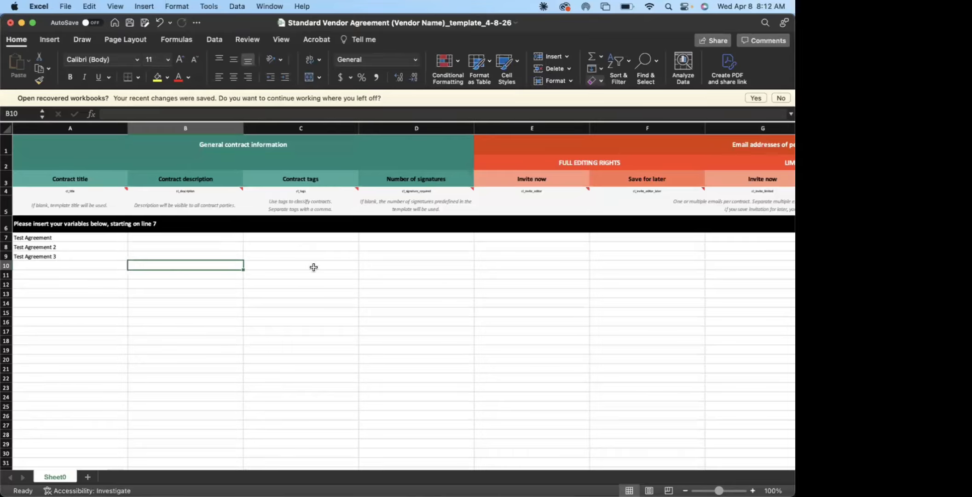
Set the number of signatures to 2 for the three contracts in rows 7 to 9
{"action": "left_click", "coordinate": [403, 238]}
{"action": "type", "text": "2"}
{"action": "key", "text": "Return"}
{"action": "type", "text": "2"}
{"action": "key", "text": "Return"}
{"action": "type", "text": "2"}
{"action": "key", "text": "Return"}
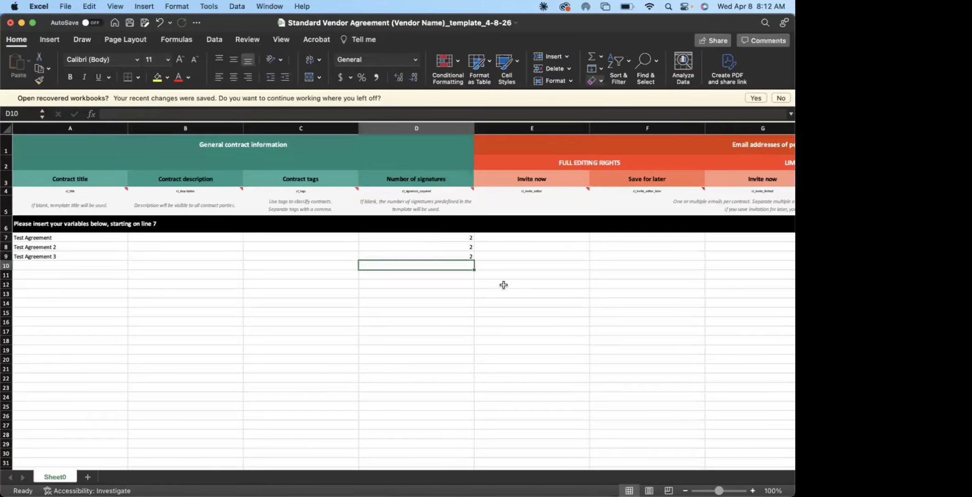
Enter the first contract's invitee email in row 7 under Full Editing Rights, Invite now
{"action": "scroll", "coordinate": [504, 285], "scroll_direction": "right", "scroll_amount": 1}
{"action": "scroll", "coordinate": [503, 285], "scroll_direction": "right", "scroll_amount": 5}
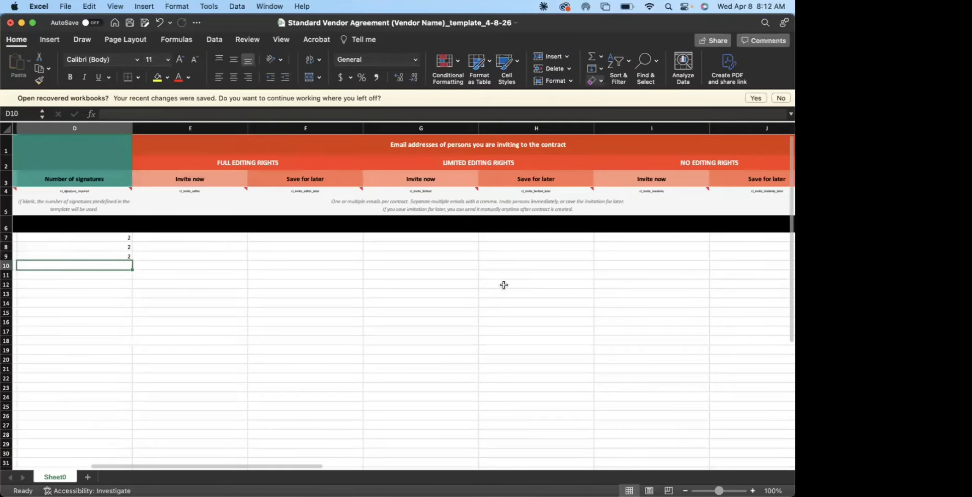
{"action": "scroll", "coordinate": [376, 316], "scroll_direction": "right", "scroll_amount": 3}
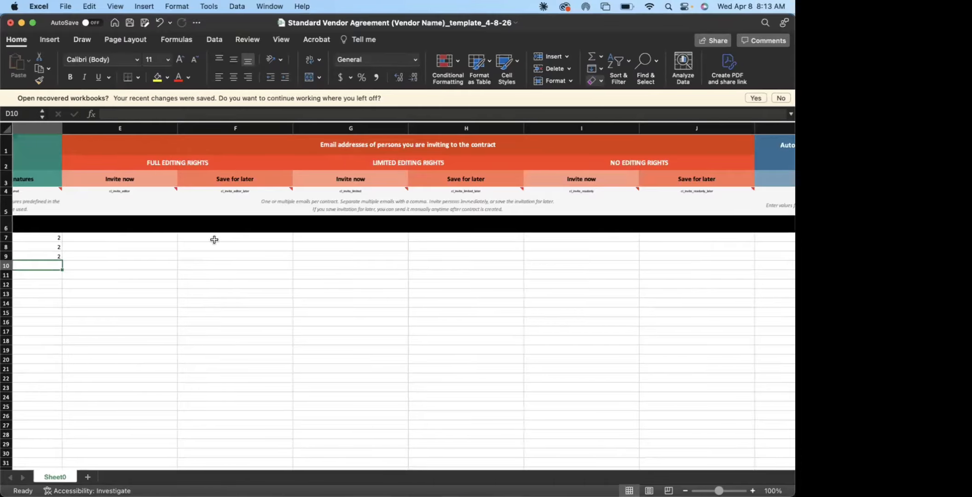
{"action": "left_click", "coordinate": [125, 235]}
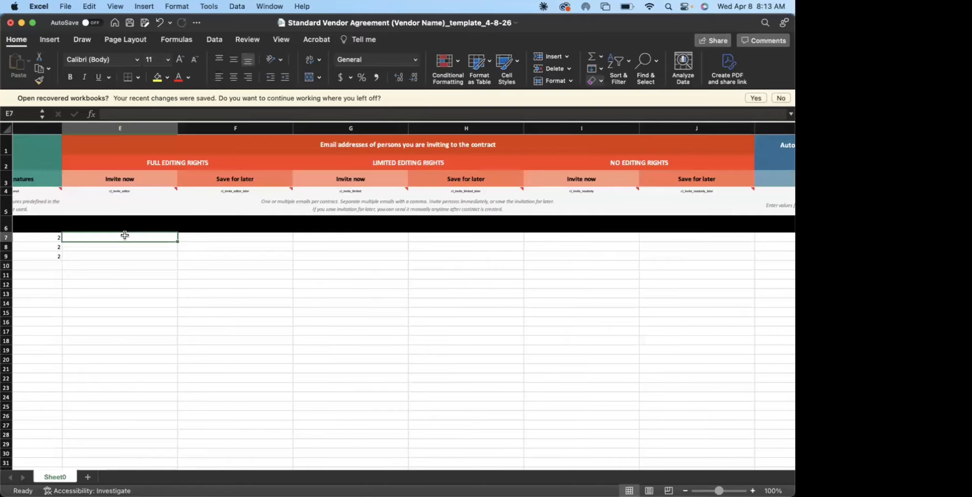
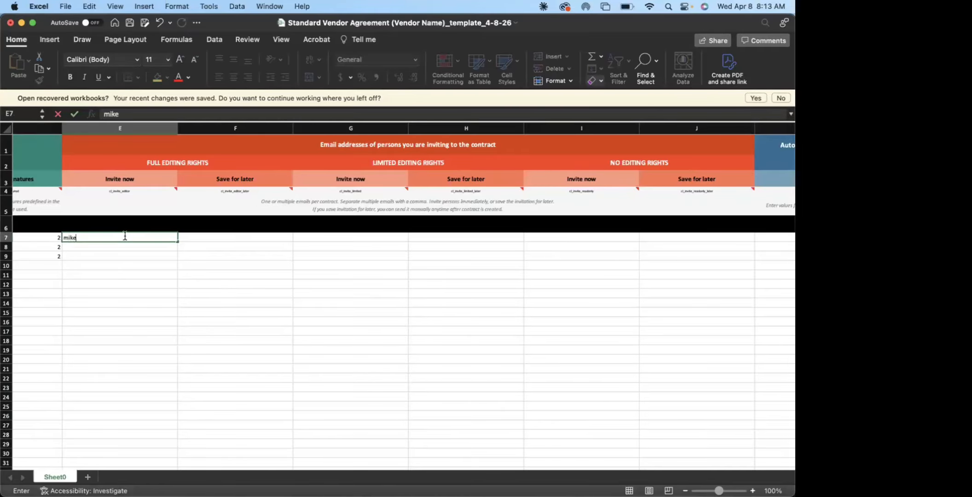
{"action": "key", "text": "Return"}
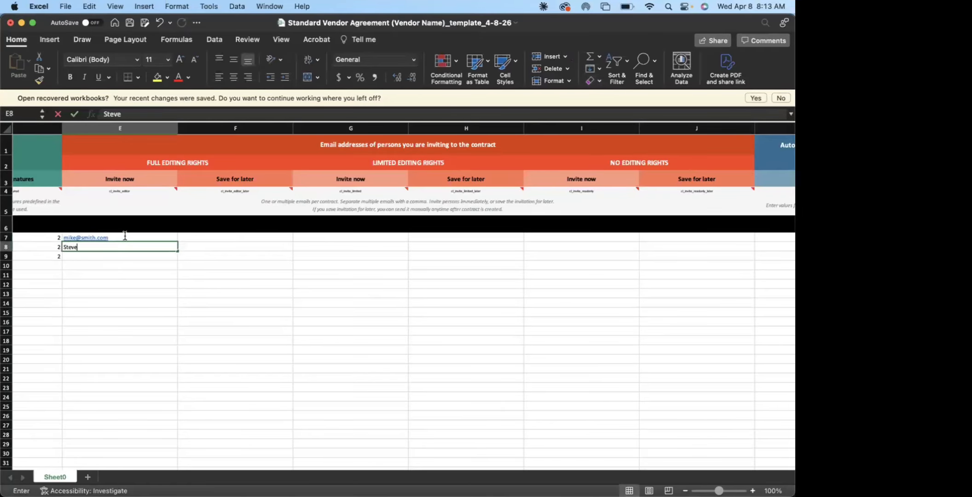
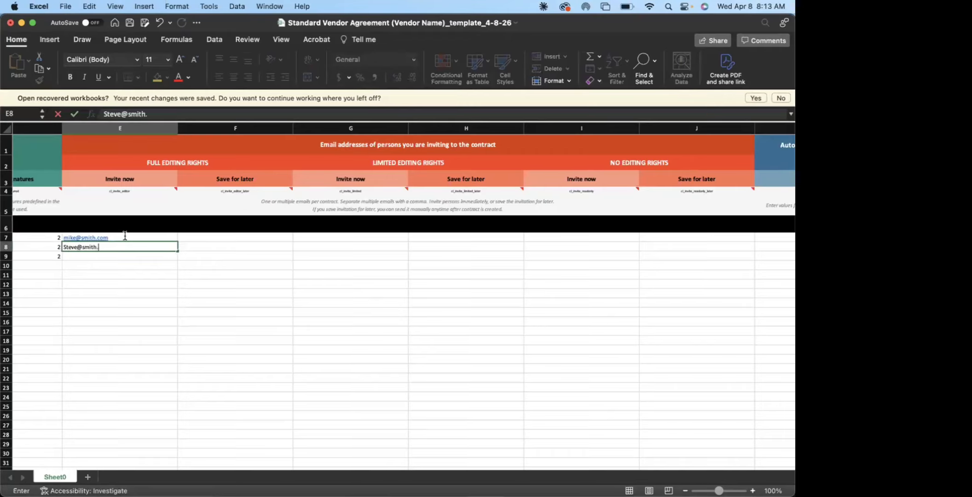
Enter the invitee emails for the second and third contracts in rows 8 and 9 of the full-rights Invite now column
{"action": "key", "text": "Return"}
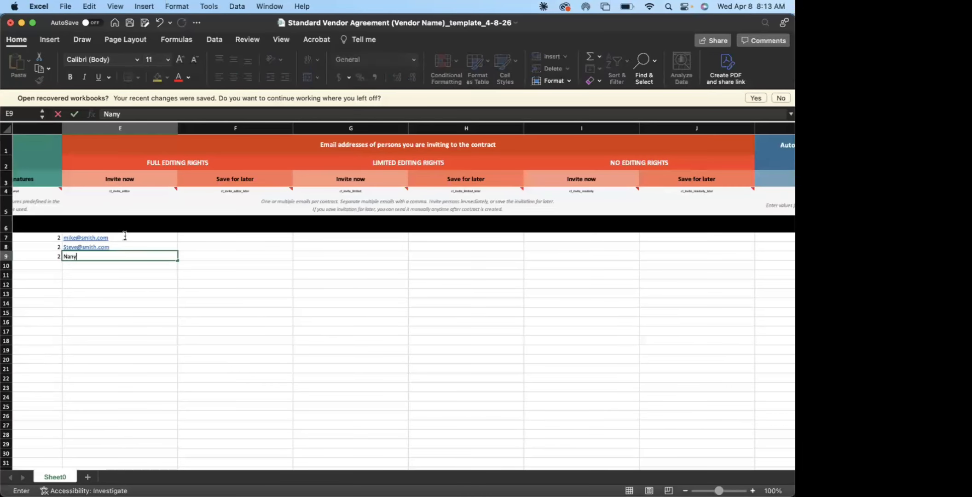
{"action": "left_click", "coordinate": [232, 300]}
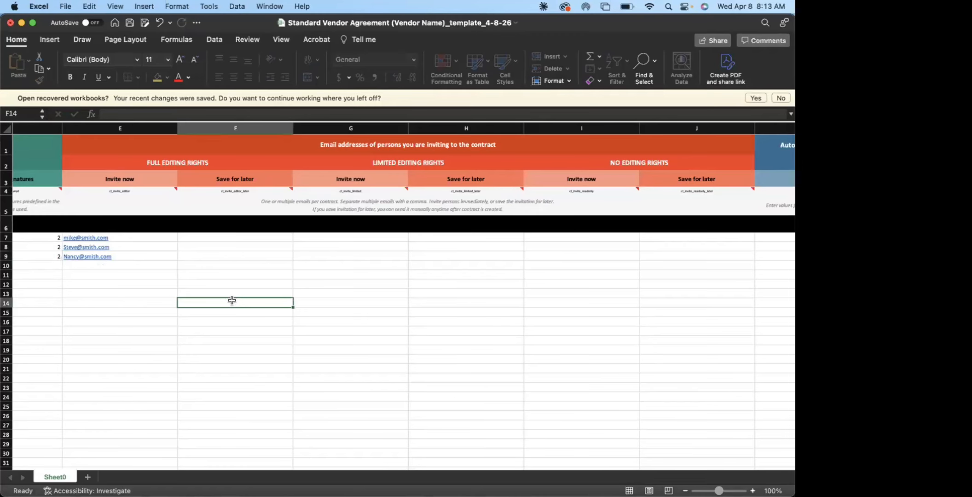
Fill the name variable for rows 7 to 9 with each invitee's first name
{"action": "scroll", "coordinate": [232, 300], "scroll_direction": "right", "scroll_amount": 3}
{"action": "scroll", "coordinate": [232, 301], "scroll_direction": "right", "scroll_amount": 3}
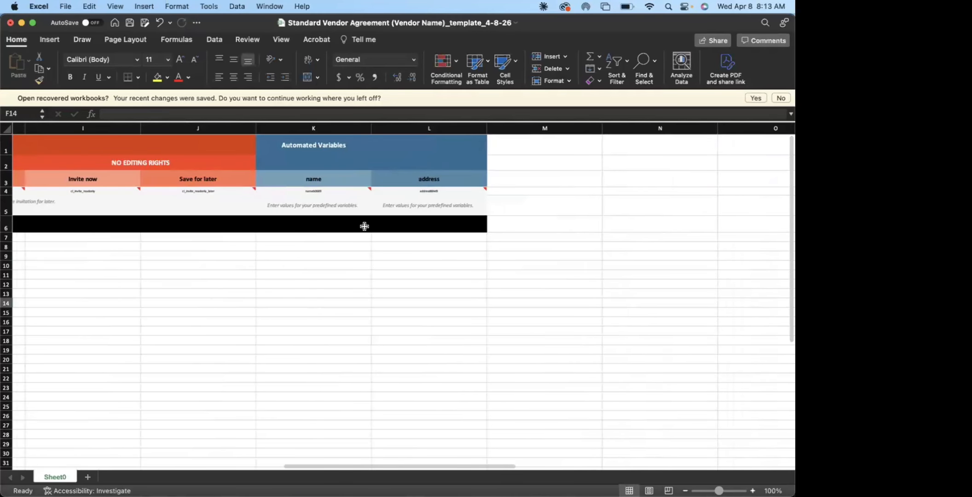
{"action": "left_click", "coordinate": [319, 238]}
{"action": "type", "text": "Mike"}
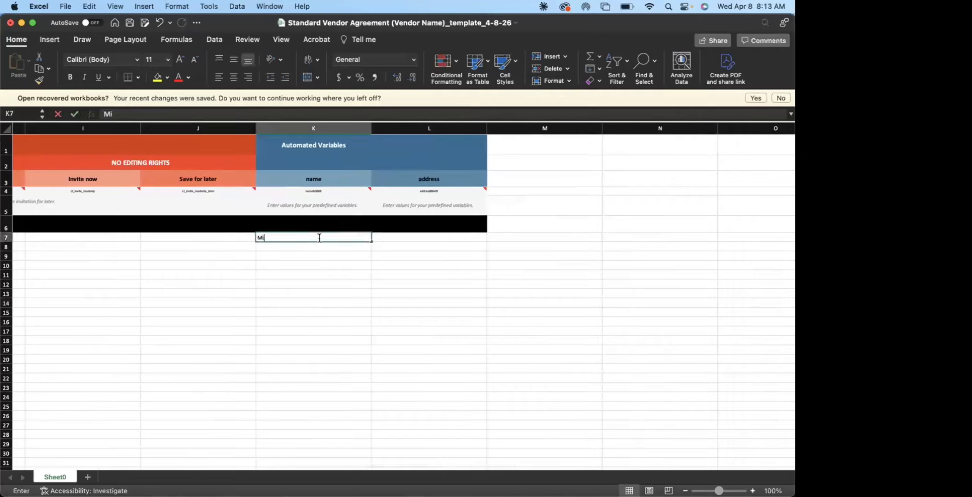
{"action": "key", "text": "Return"}
{"action": "type", "text": "Steve"}
{"action": "key", "text": "Return"}
{"action": "type", "text": "Nancy"}
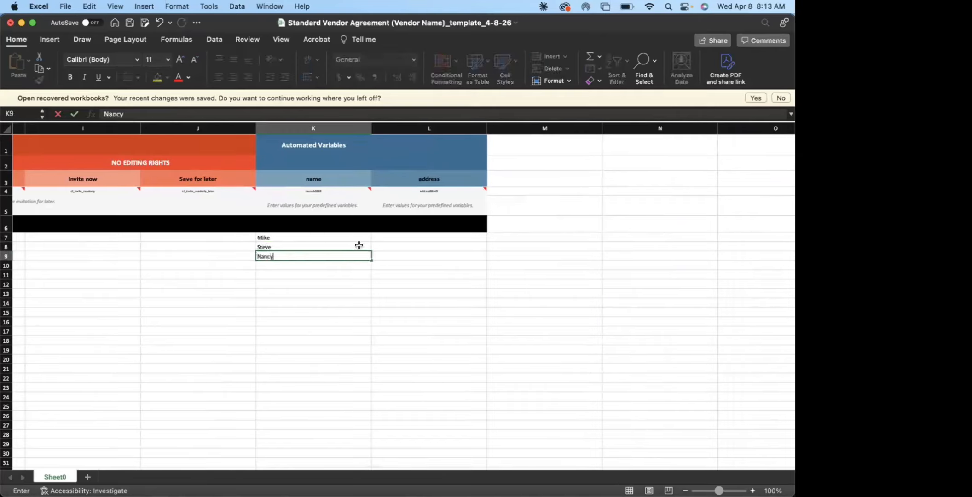
Fill the address variable for the three contracts in rows 7 to 9 with the same test address
{"action": "left_click", "coordinate": [400, 236]}
{"action": "type", "text": "123 Test"}
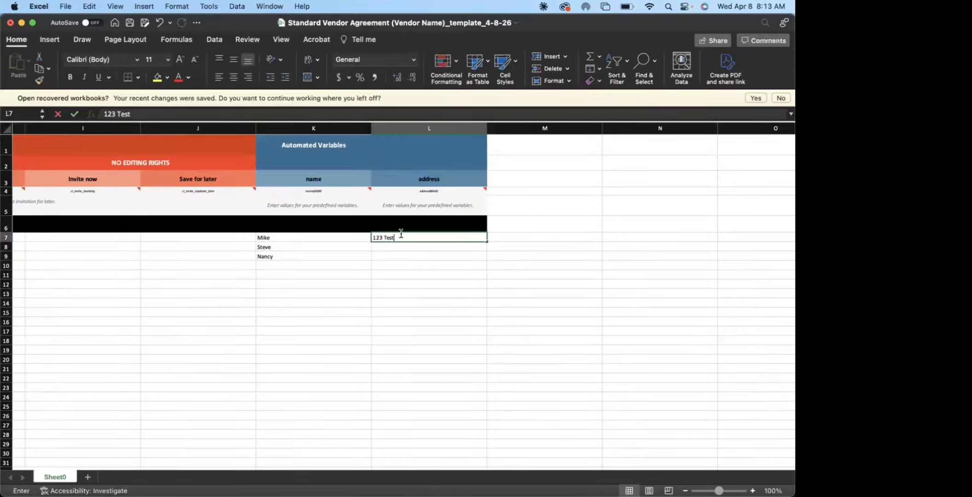
{"action": "key", "text": "Return"}
{"action": "type", "text": "123"}
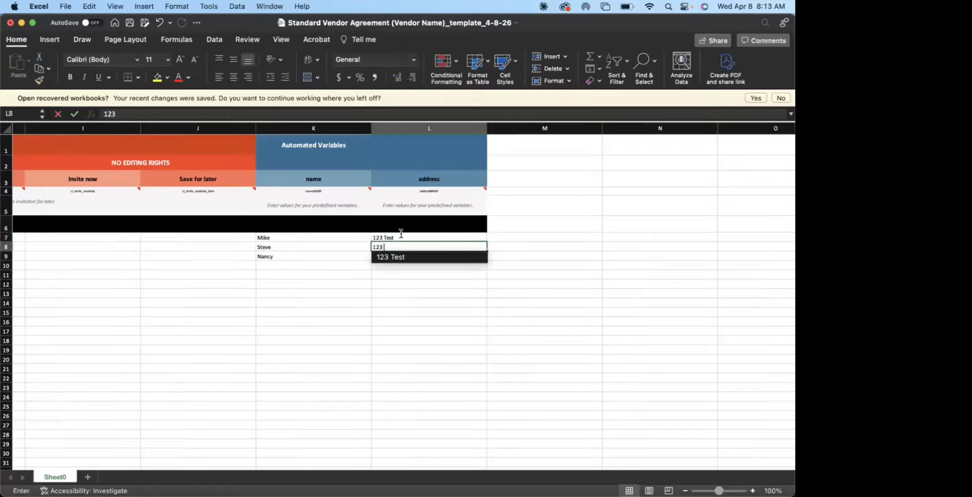
{"action": "key", "text": "Return"}
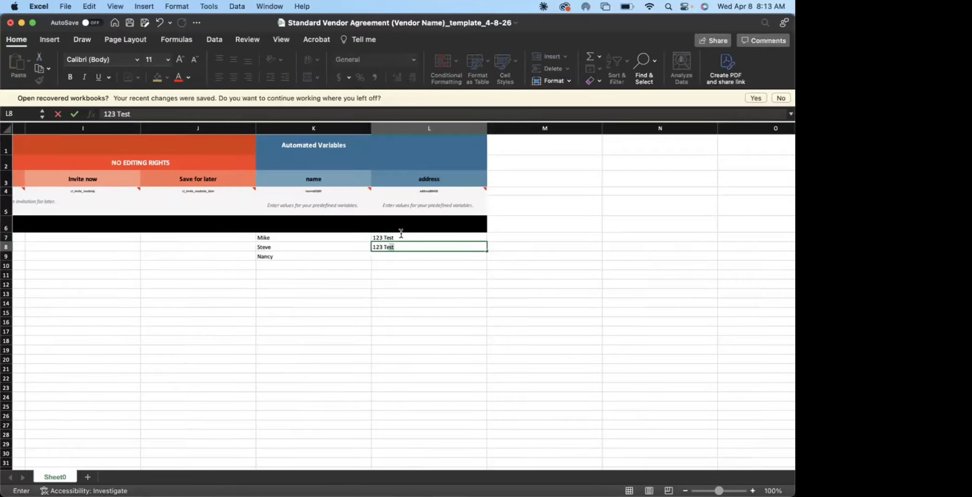
{"action": "key", "text": "Return"}
{"action": "type", "text": "123"}
{"action": "key", "text": "Return"}
{"action": "key", "text": "Return"}
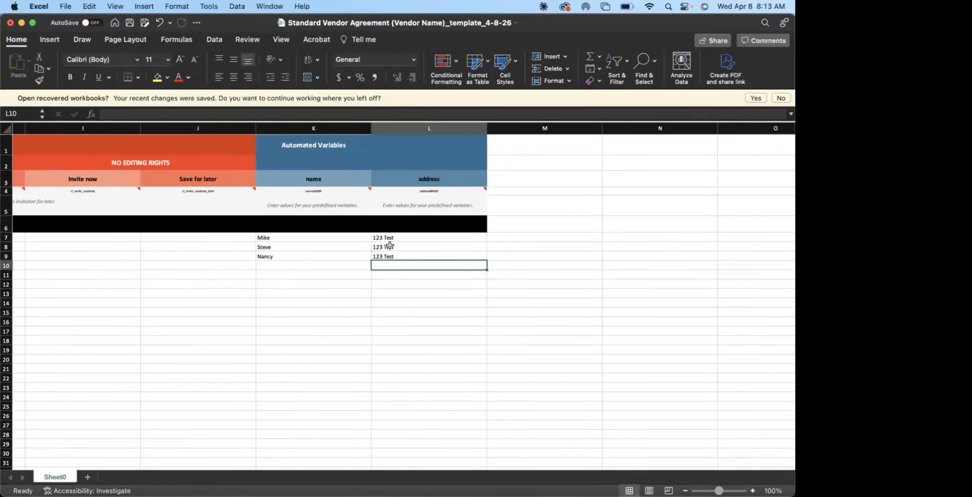
Save a copy of the filled spreadsheet to Desktop — iCloud as an Excel Workbook (.xlsx) and close it
{"action": "left_click", "coordinate": [363, 302]}
{"action": "left_click", "coordinate": [65, 7]}
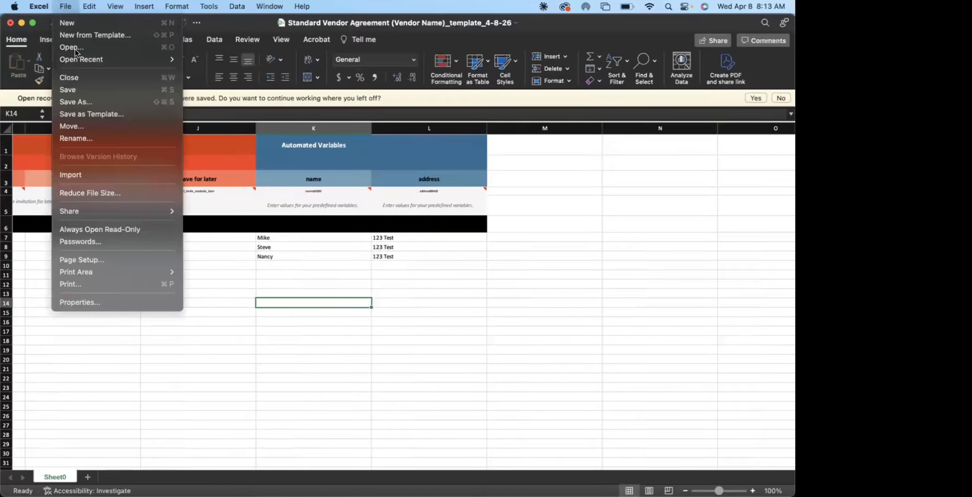
{"action": "left_click", "coordinate": [490, 199]}
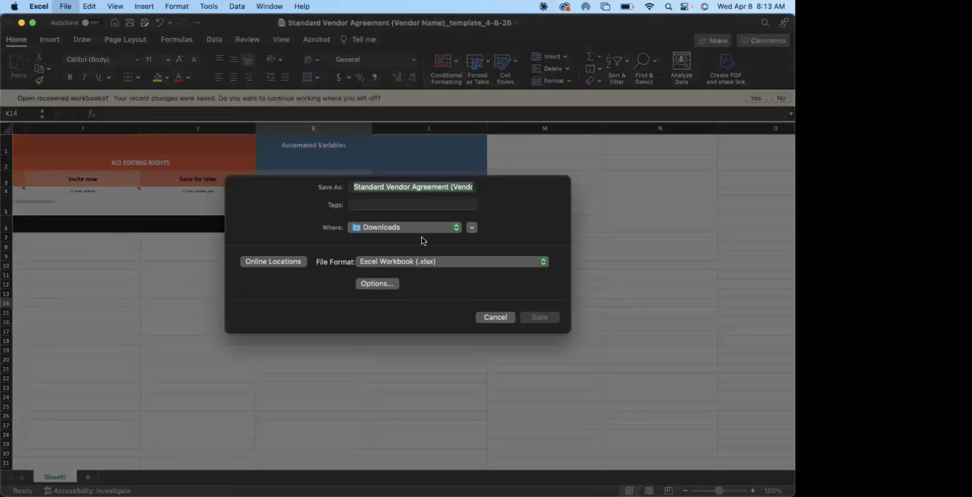
{"action": "left_click", "coordinate": [423, 234]}
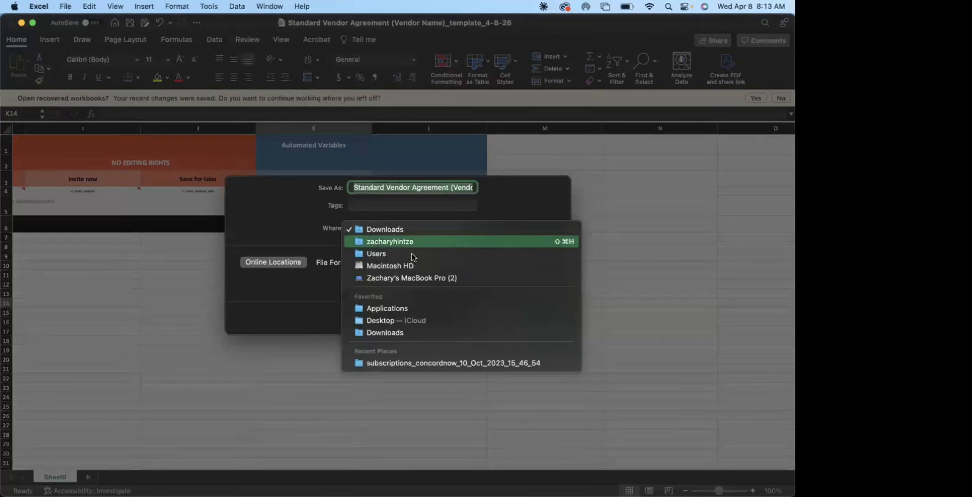
{"action": "left_click", "coordinate": [405, 320]}
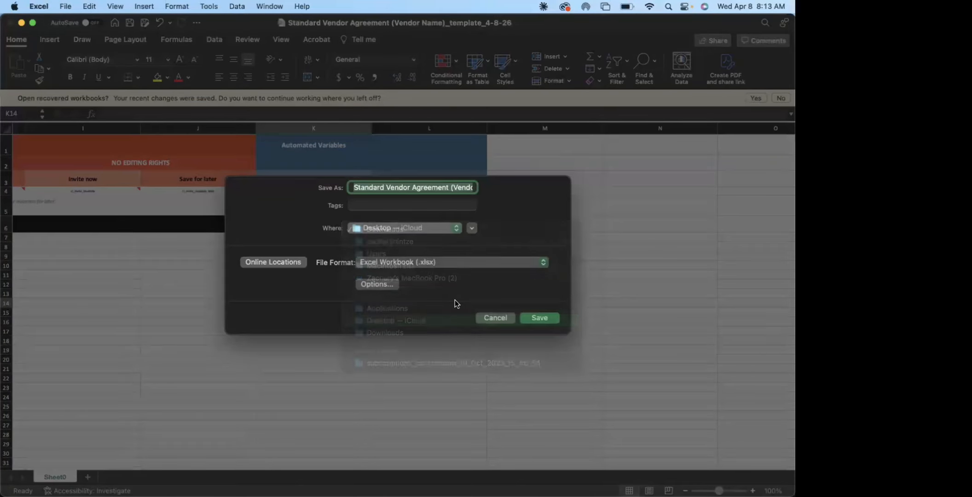
{"action": "left_click", "coordinate": [537, 318]}
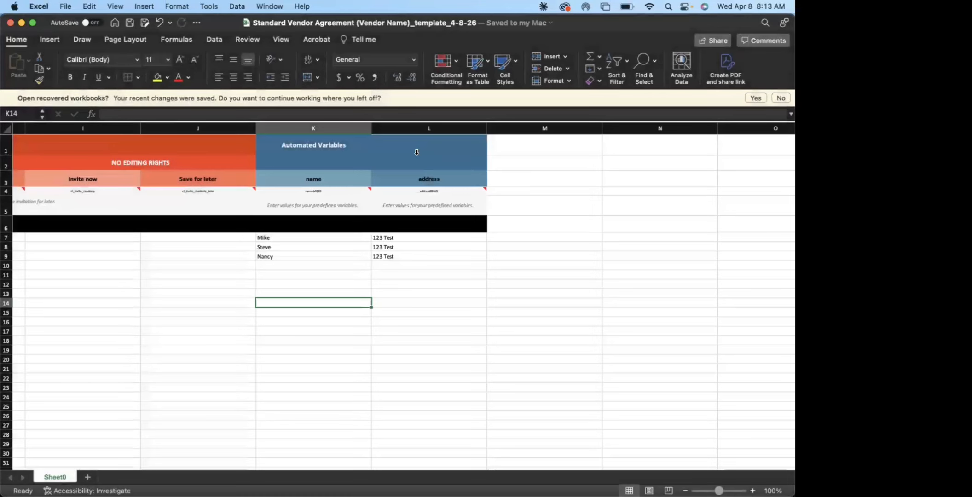
{"action": "left_click", "coordinate": [10, 22]}
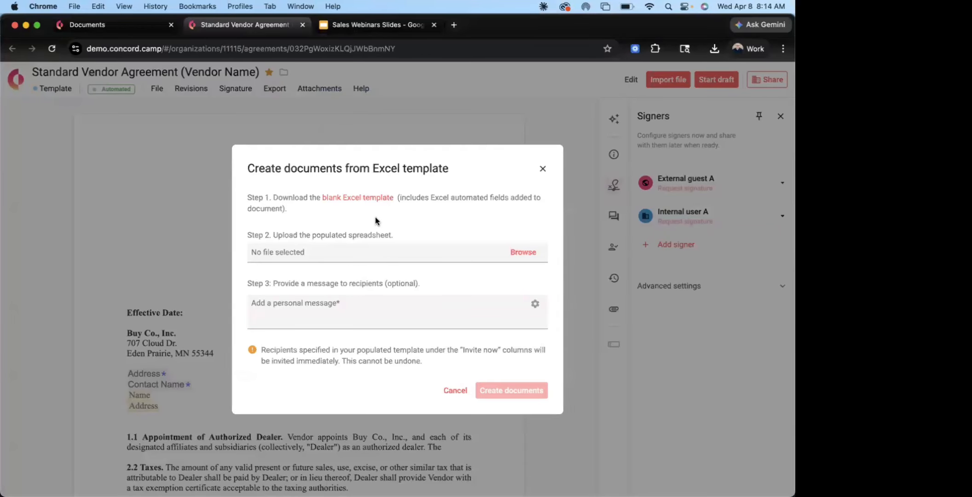
Upload Standard Vendor Agreement (Vendor Name)_template_4-8-26.xlsx from the Desktop as the populated spreadsheet
{"action": "left_click", "coordinate": [523, 252]}
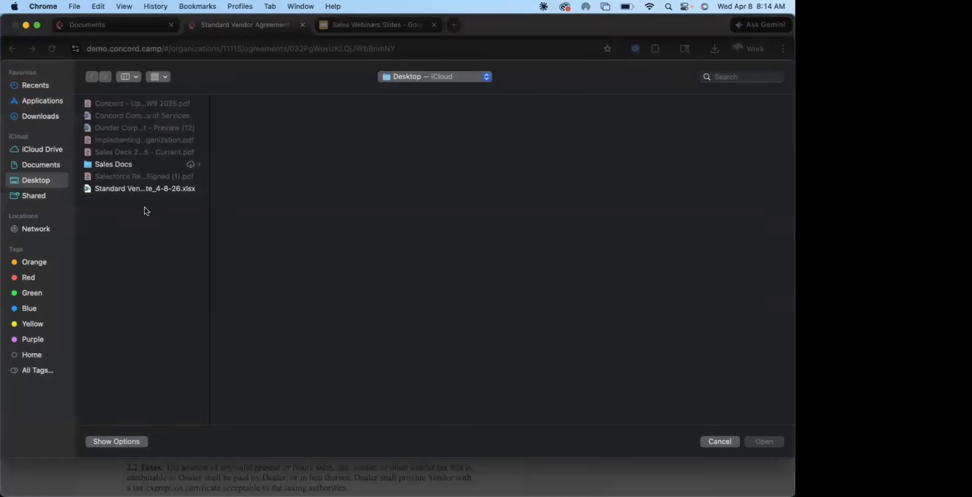
{"action": "left_click", "coordinate": [149, 190]}
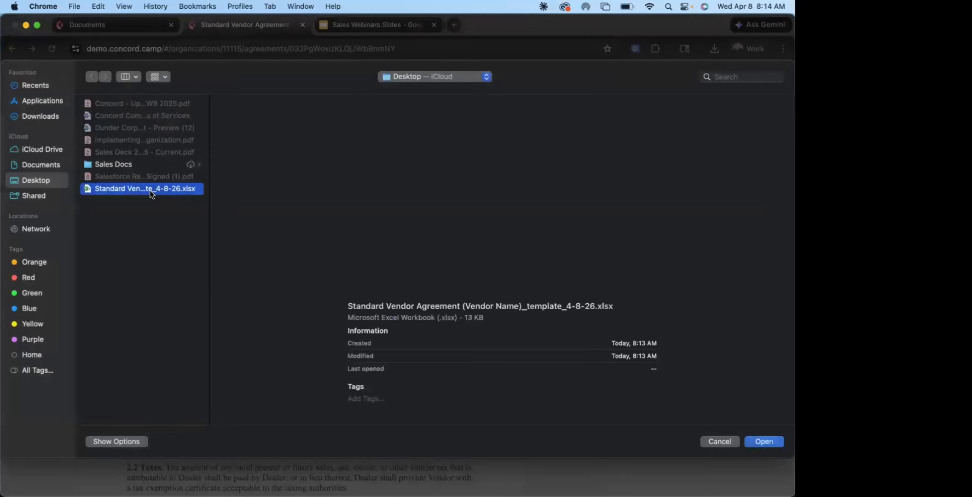
{"action": "left_click", "coordinate": [764, 442]}
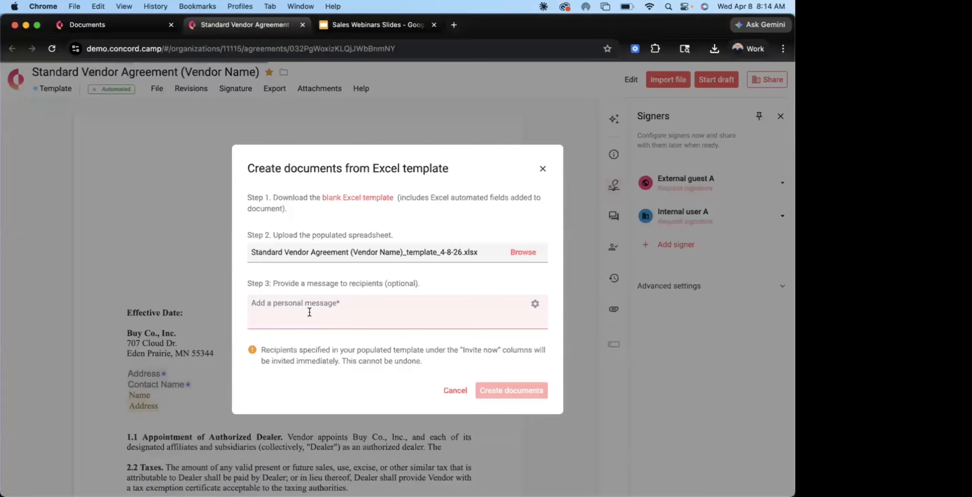
Add the recipient message "Here is the updated contract for the year.", create the documents and dismiss the confirmation
{"action": "left_click", "coordinate": [310, 312]}
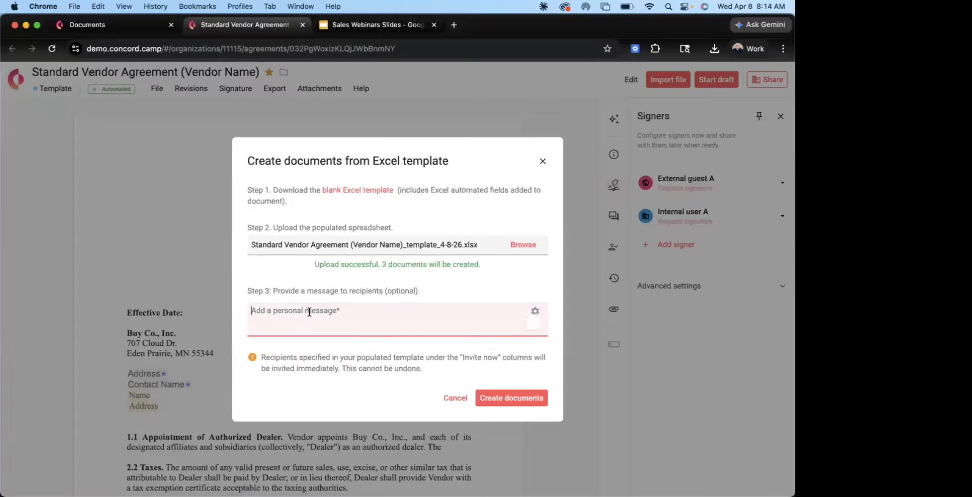
{"action": "type", "text": "Here"}
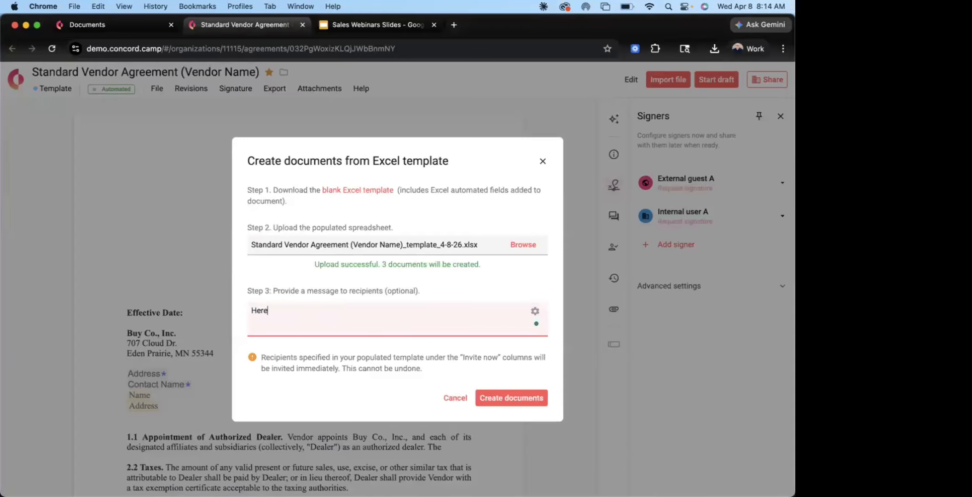
{"action": "type", "text": " is the updated contract for the year."}
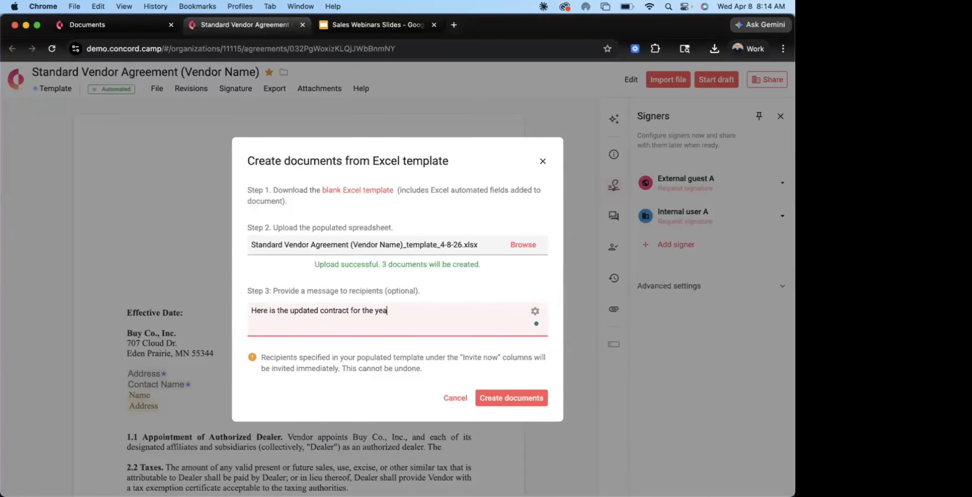
{"action": "left_click", "coordinate": [515, 399]}
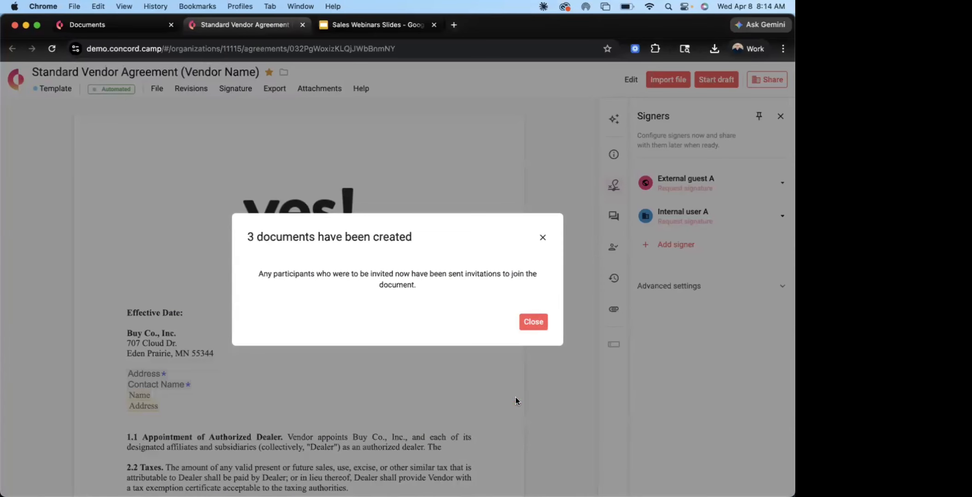
{"action": "left_click", "coordinate": [534, 322]}
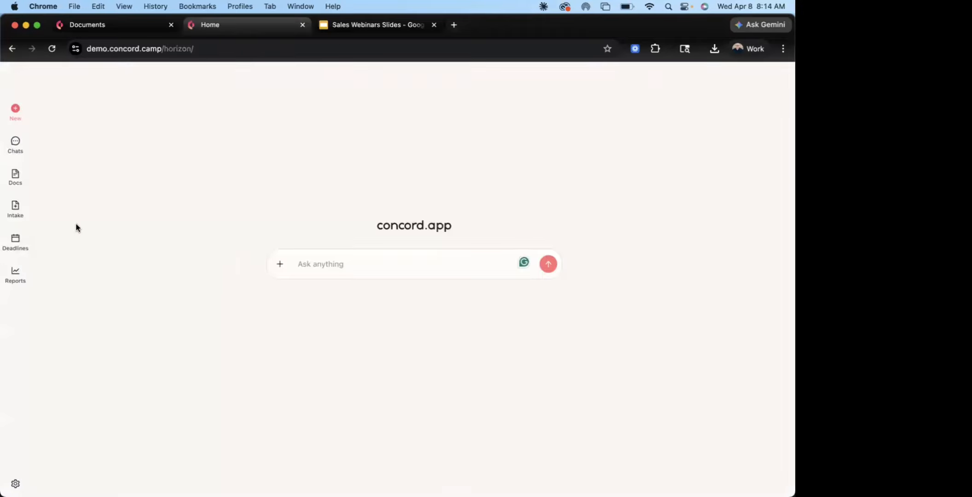
Open Test Agreement 3 from the documents list and examine its filled-in name and address variables
{"action": "left_click", "coordinate": [15, 208]}
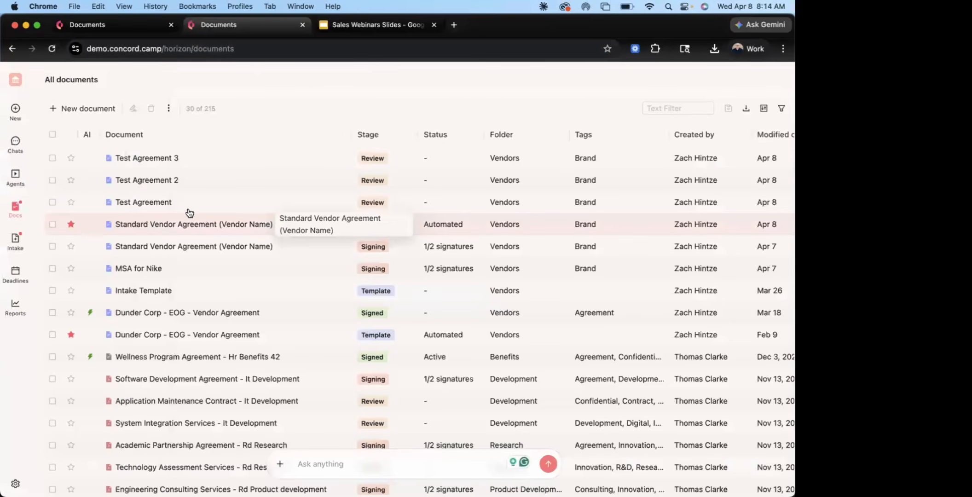
{"action": "left_click", "coordinate": [190, 157]}
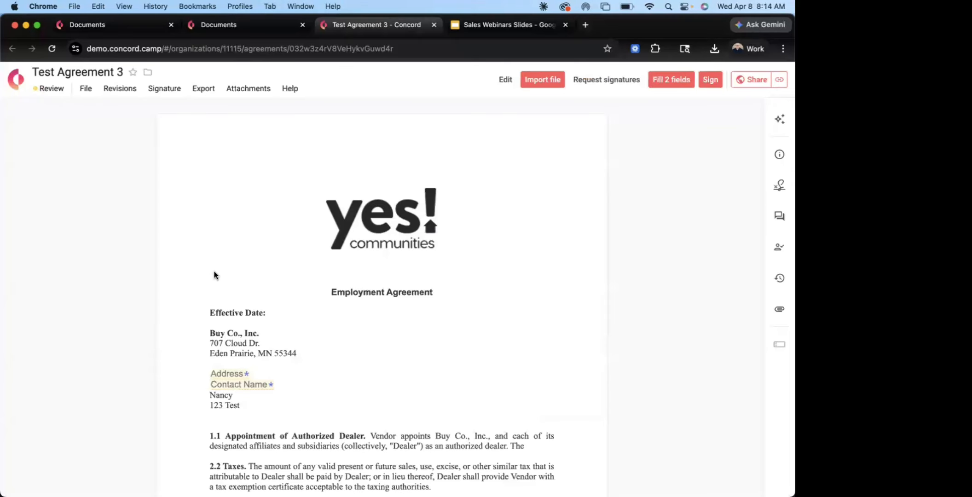
{"action": "scroll", "coordinate": [212, 336], "scroll_direction": "down", "scroll_amount": 3}
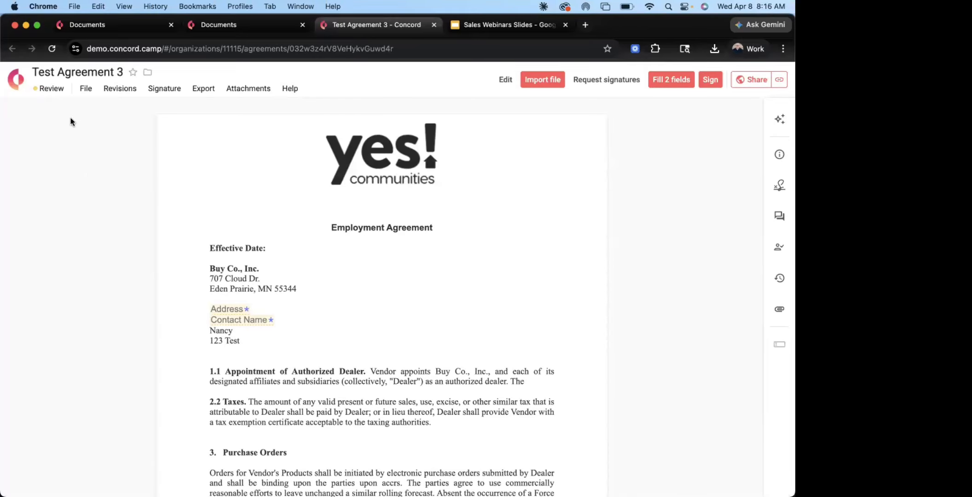
Return to the list of all documents and pin the side navigation open
{"action": "left_click", "coordinate": [21, 86]}
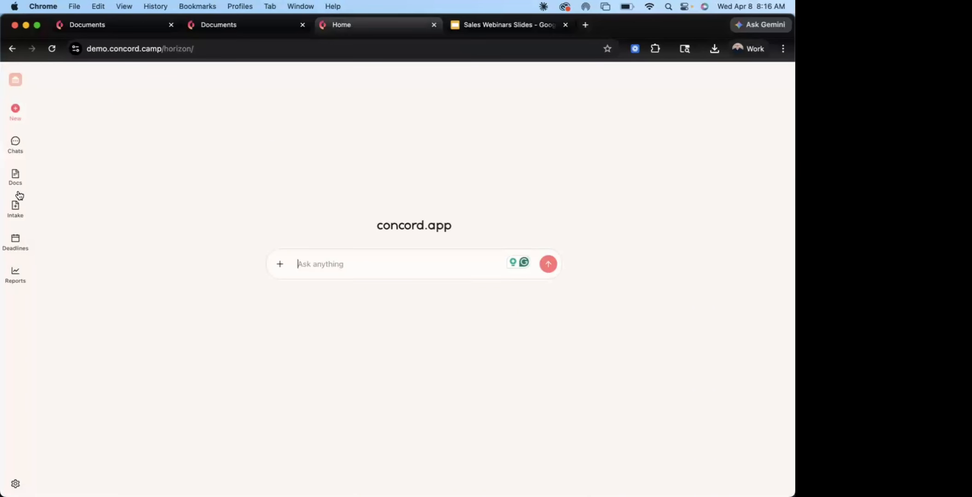
{"action": "mouse_move", "coordinate": [17, 178]}
{"action": "mouse_move", "coordinate": [16, 208]}
{"action": "left_click", "coordinate": [75, 109]}
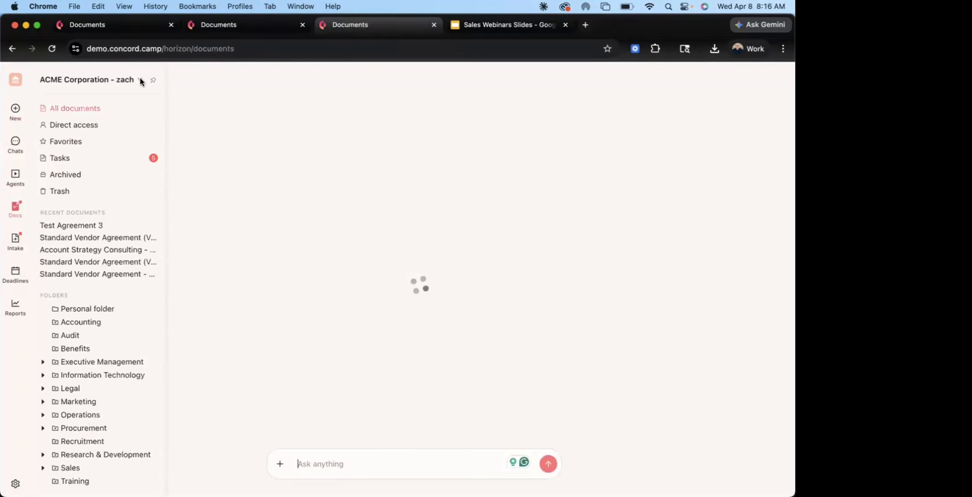
{"action": "left_click", "coordinate": [153, 80]}
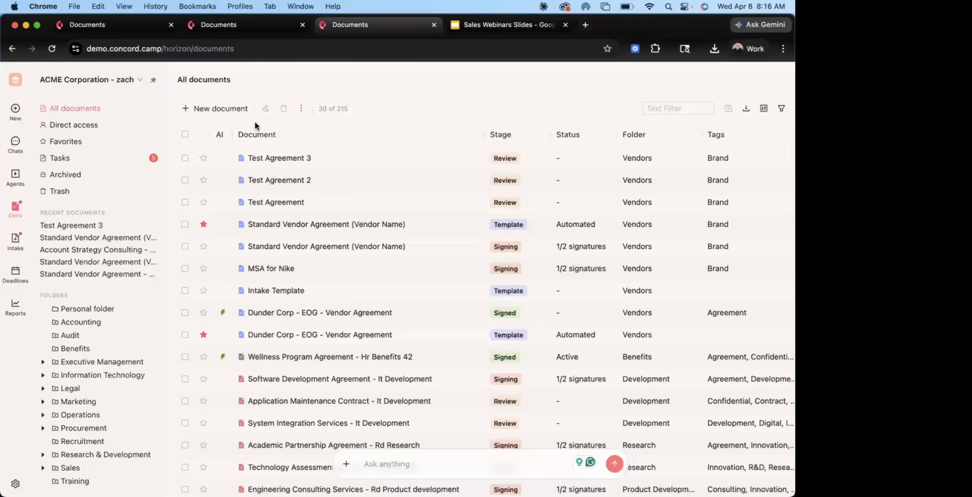
Bulk-sign Test Agreement, Test Agreement 2 and Test Agreement 3 with the typed signature, and refresh the documents list
{"action": "left_click", "coordinate": [185, 157]}
{"action": "left_click", "coordinate": [185, 180]}
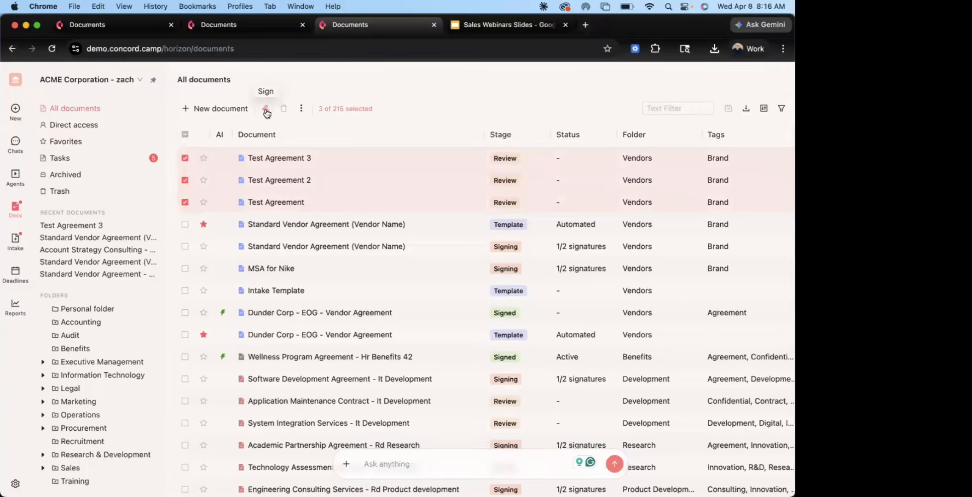
{"action": "left_click", "coordinate": [265, 109]}
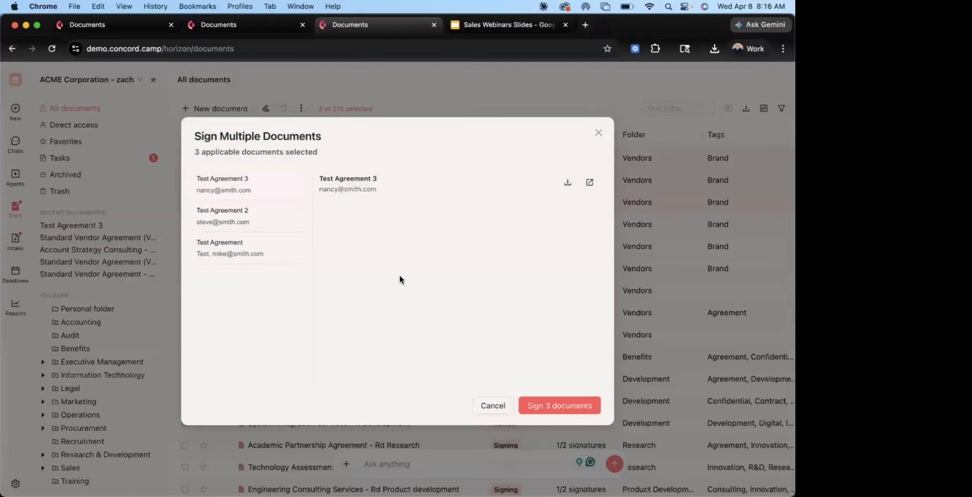
{"action": "left_click", "coordinate": [581, 407]}
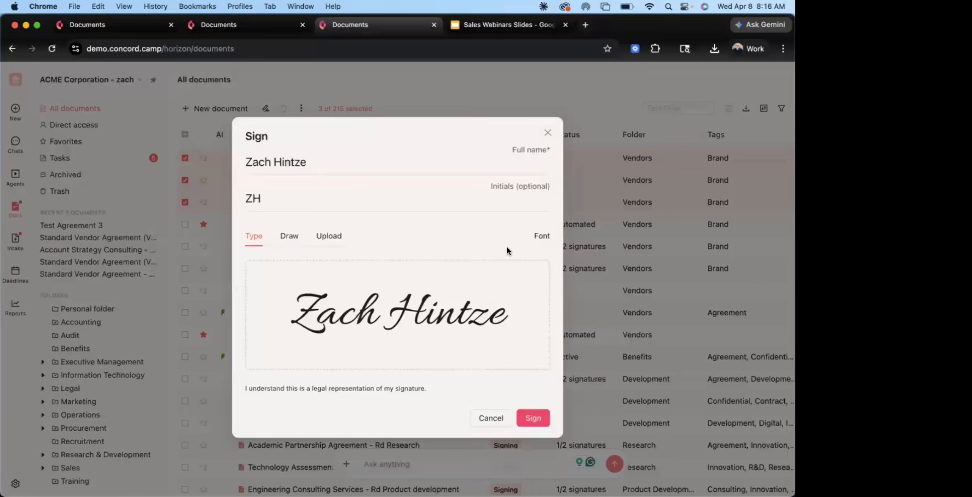
{"action": "left_click", "coordinate": [543, 422]}
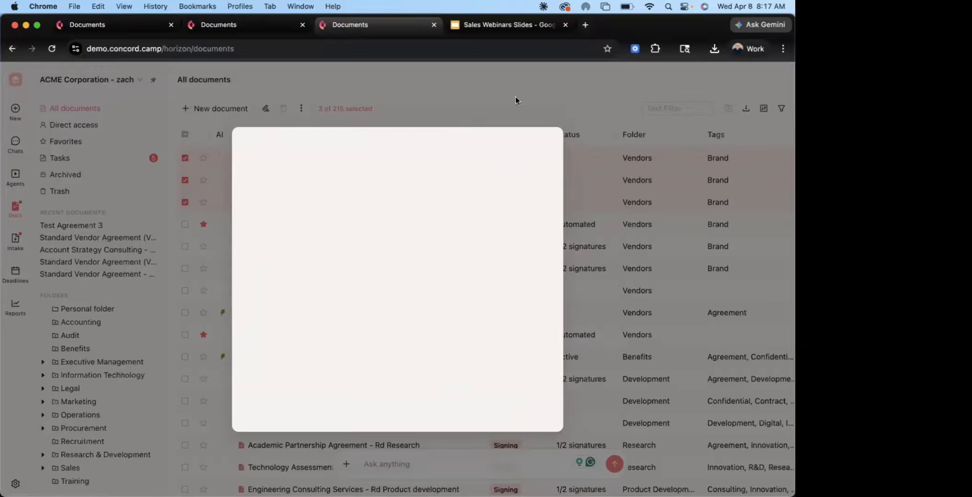
{"action": "left_click", "coordinate": [51, 48]}
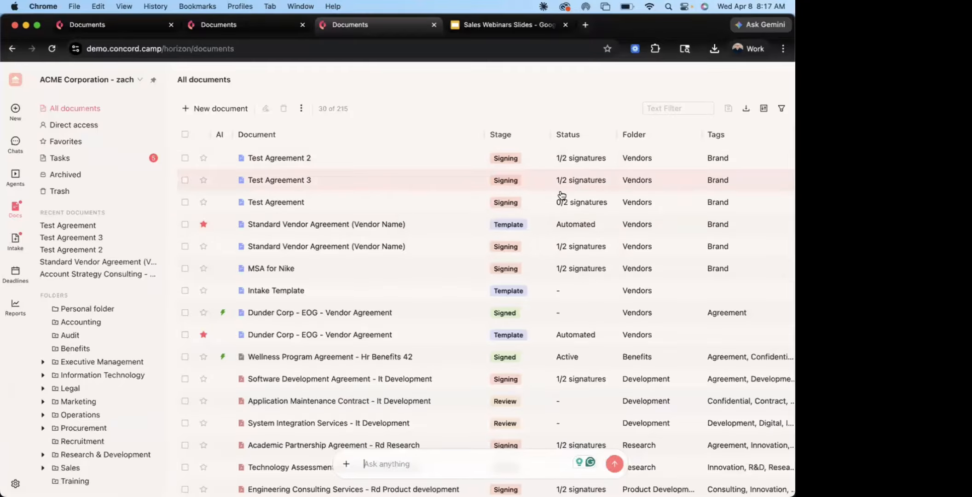
Open Test Agreement, show its signers and try to sign it with the Address and Contact Name fields empty
{"action": "left_click", "coordinate": [345, 207]}
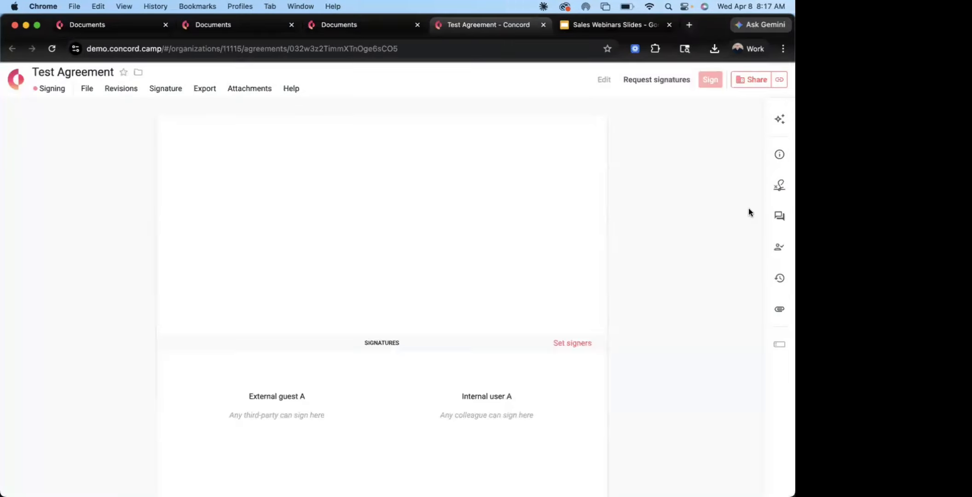
{"action": "left_click", "coordinate": [780, 185]}
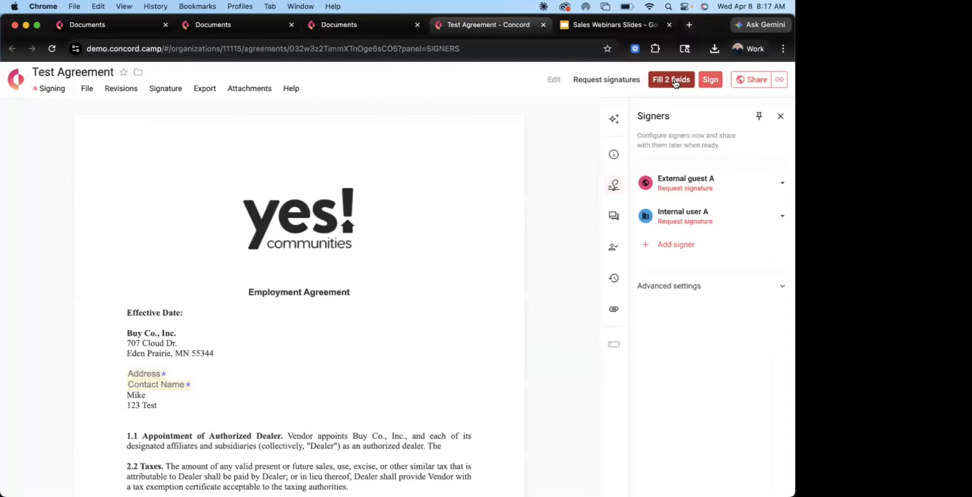
{"action": "left_click", "coordinate": [710, 80]}
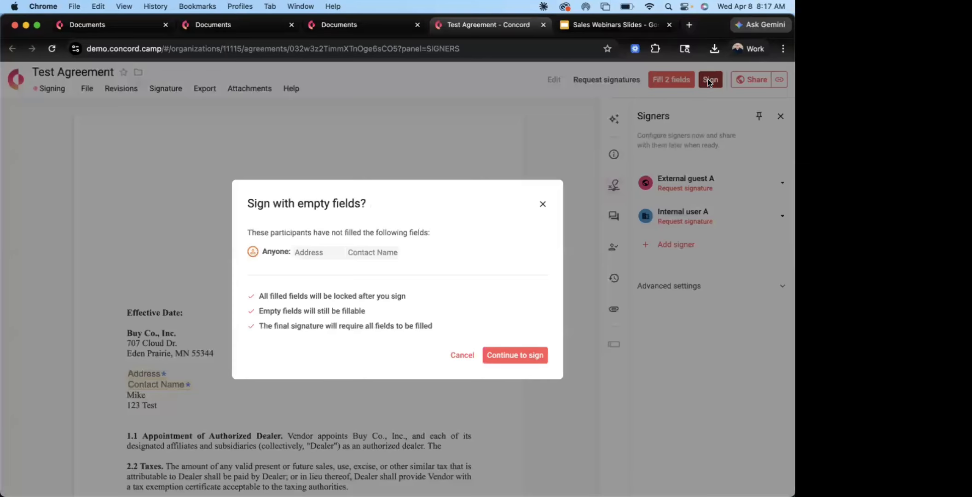
{"action": "left_click", "coordinate": [523, 363]}
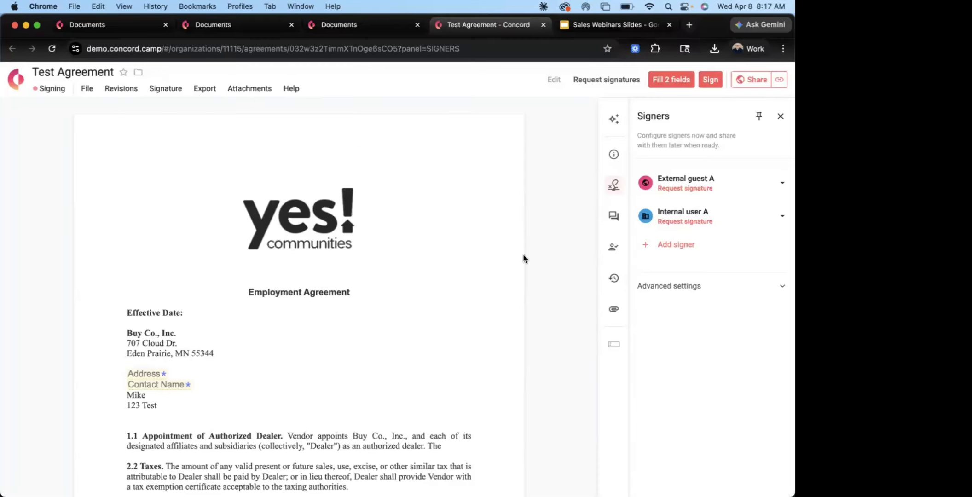
Leave the Test Agreement and return to the list of all documents
{"action": "left_click", "coordinate": [15, 83]}
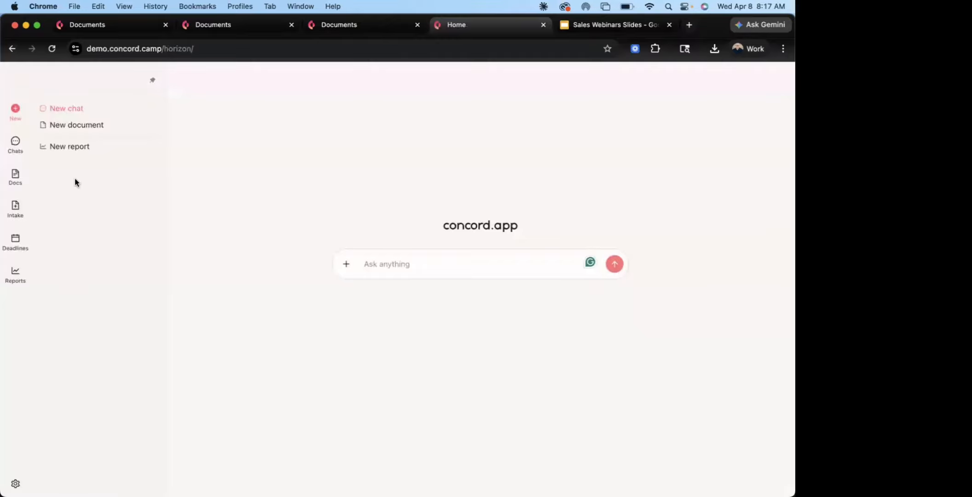
{"action": "mouse_move", "coordinate": [18, 183]}
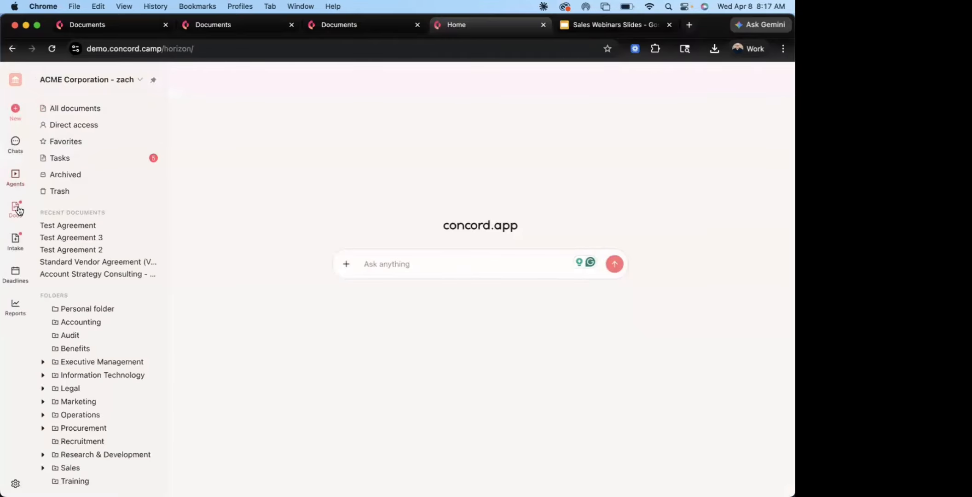
{"action": "left_click", "coordinate": [18, 210]}
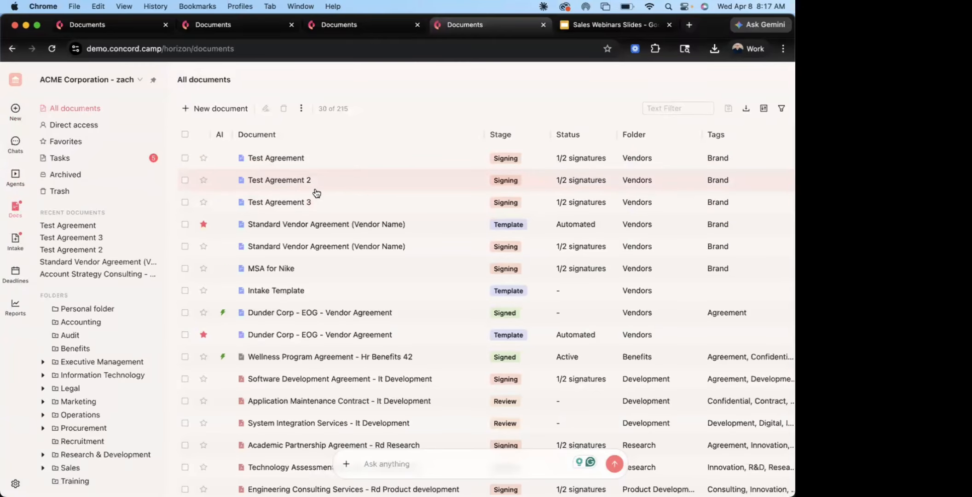
Examine the bulk-signing dialog for the Export Distribution Contract, Distribution Agreement and Key Account Management tasks, close it without signing and clear the selection
{"action": "left_click", "coordinate": [110, 159]}
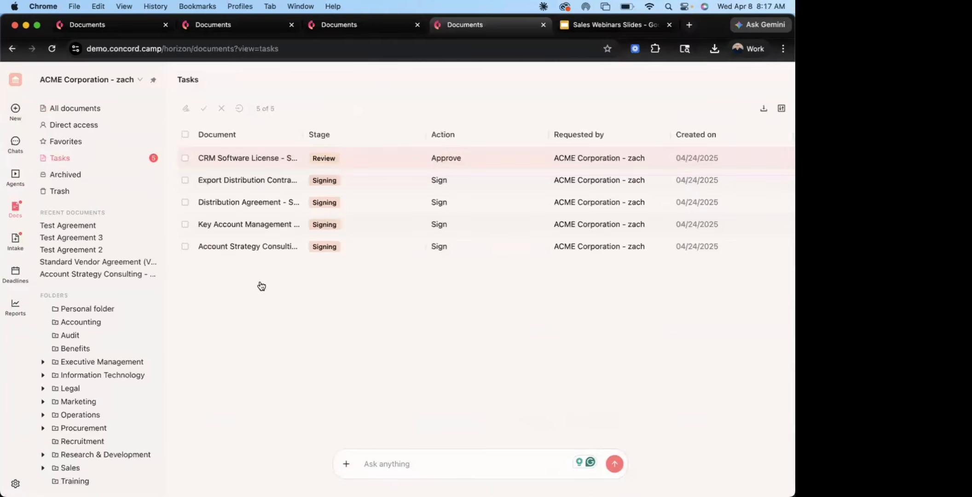
{"action": "left_click", "coordinate": [184, 181]}
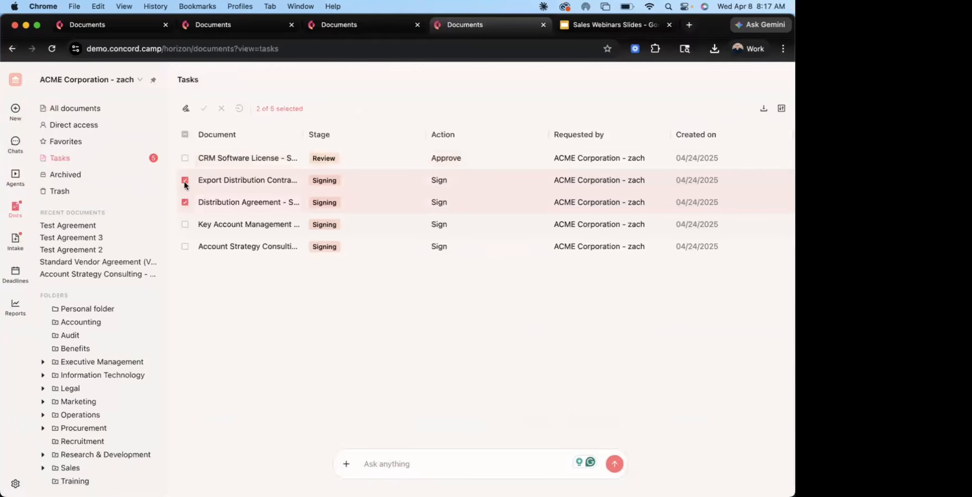
{"action": "left_click", "coordinate": [185, 224]}
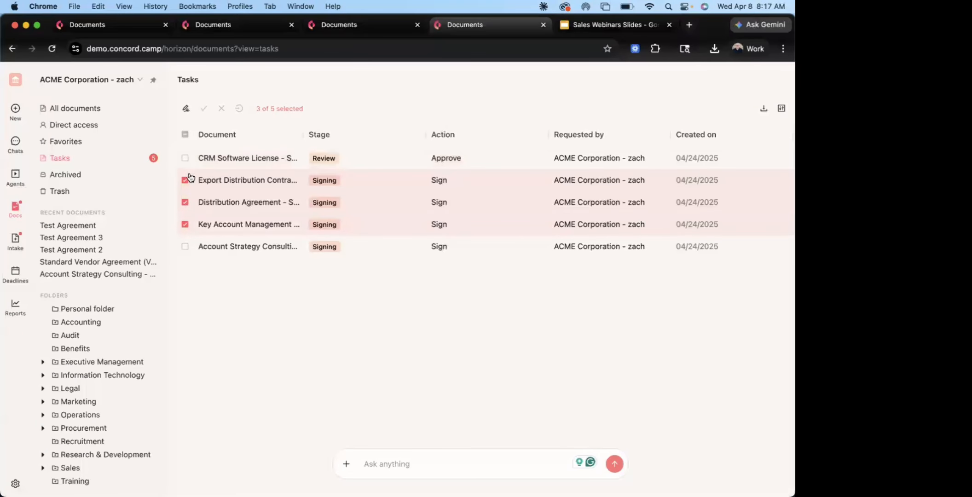
{"action": "left_click", "coordinate": [186, 107]}
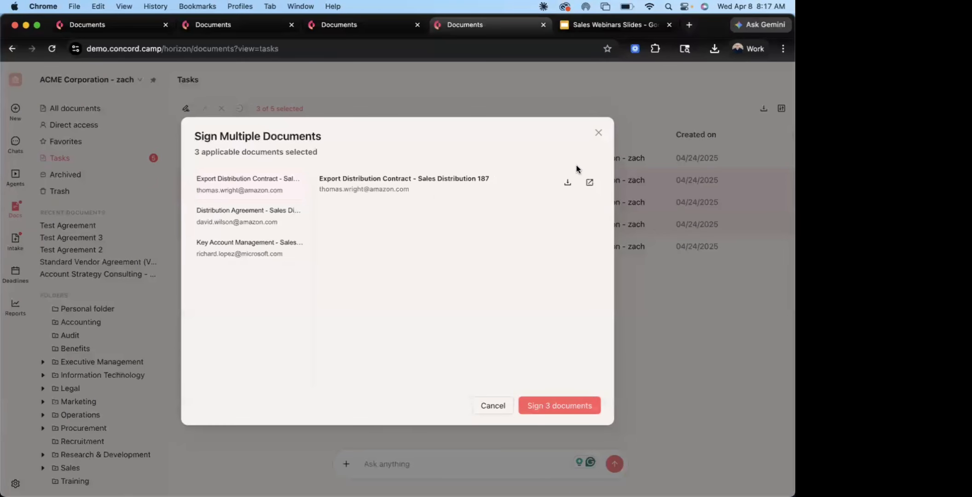
{"action": "left_click", "coordinate": [599, 132]}
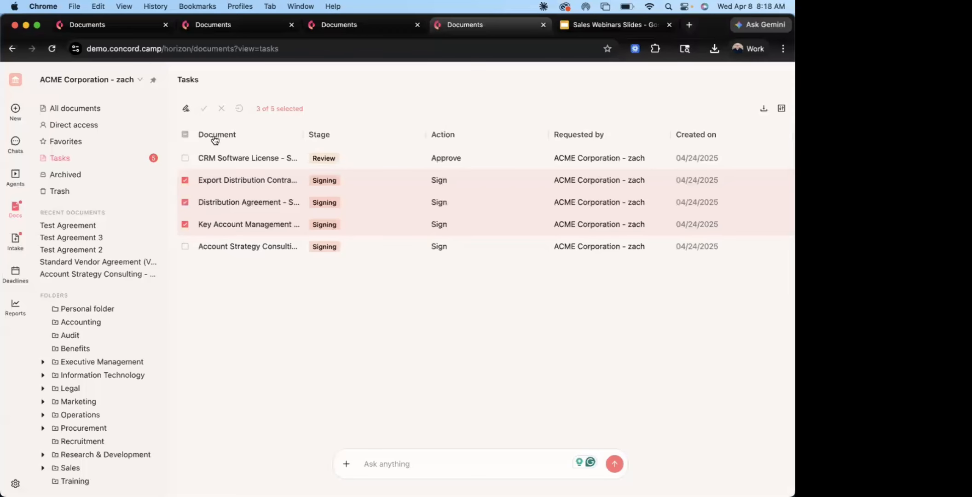
{"action": "left_click", "coordinate": [186, 136]}
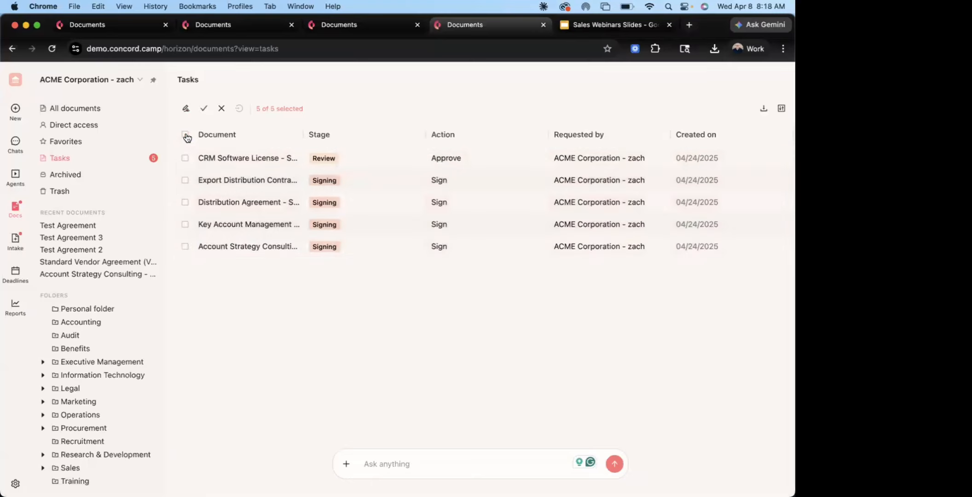
Open the Board of Directors subfolder of the Executive Management folder
{"action": "left_click", "coordinate": [85, 108]}
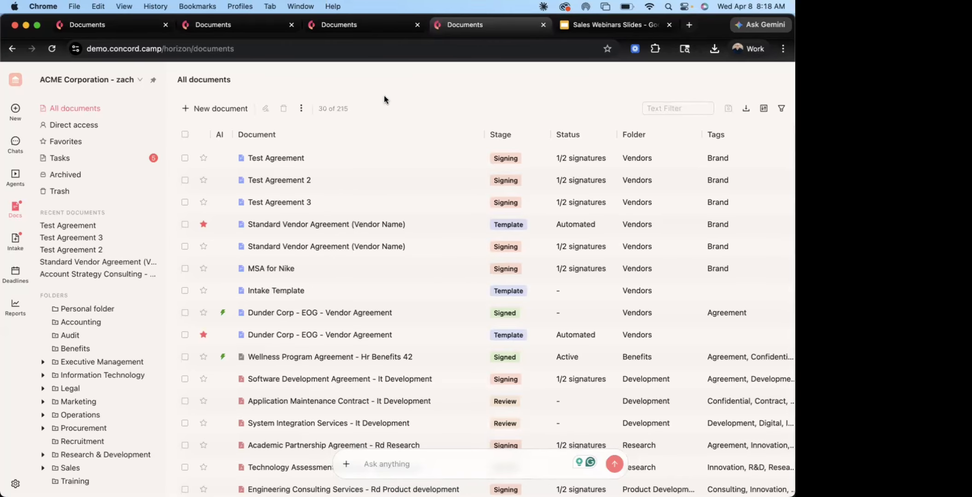
{"action": "left_click", "coordinate": [42, 362]}
{"action": "scroll", "coordinate": [65, 368], "scroll_direction": "down", "scroll_amount": 2}
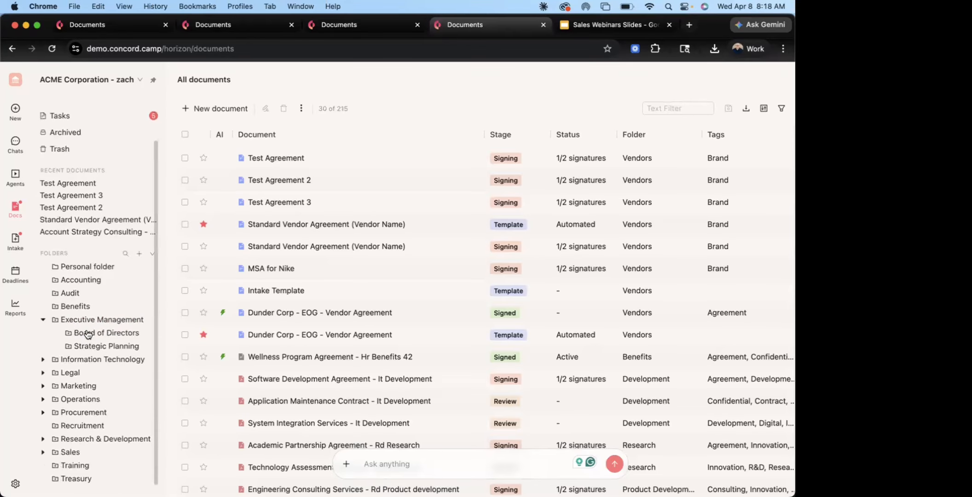
{"action": "left_click", "coordinate": [91, 333]}
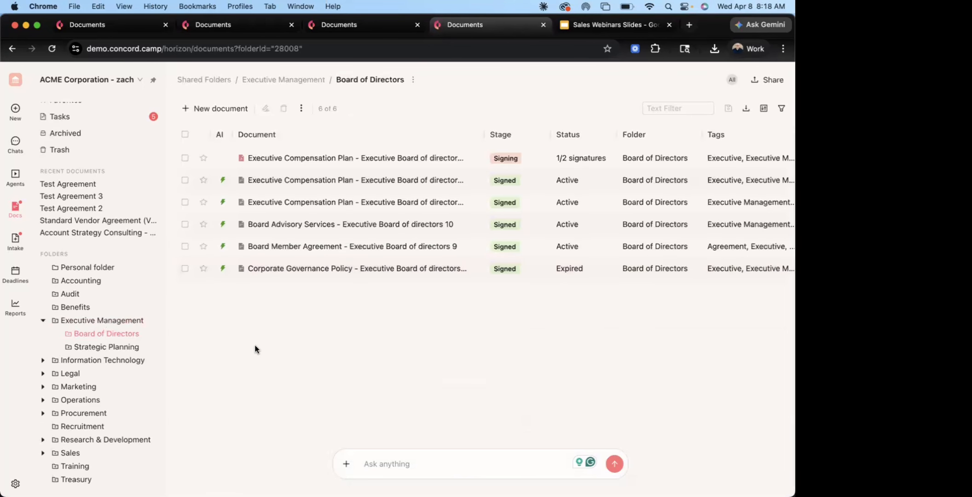
Move all six documents in the Board of Directors folder to Executive Management's Strategic Planning folder
{"action": "left_click", "coordinate": [186, 136]}
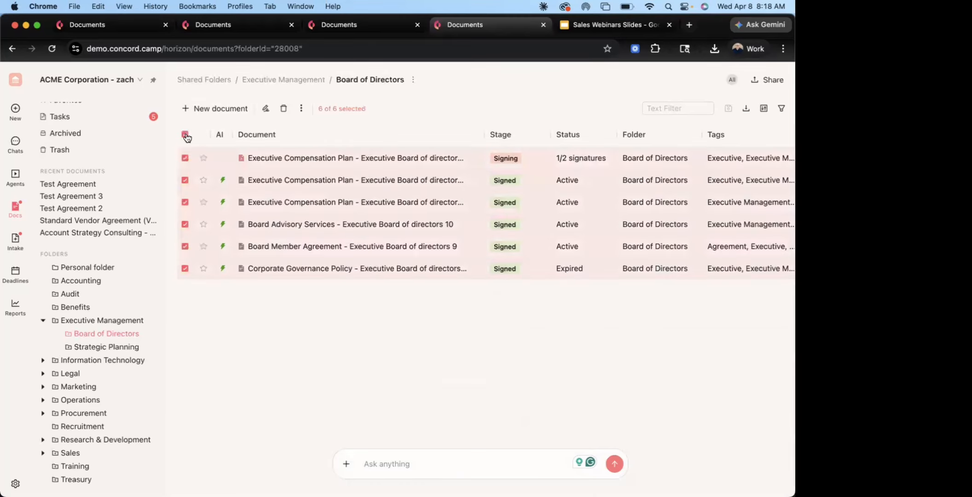
{"action": "left_click", "coordinate": [301, 108]}
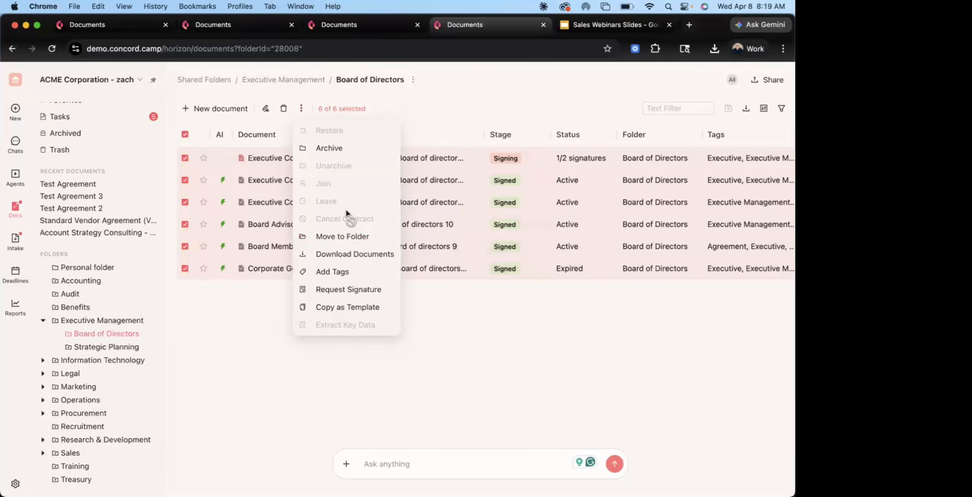
{"action": "left_click", "coordinate": [346, 235]}
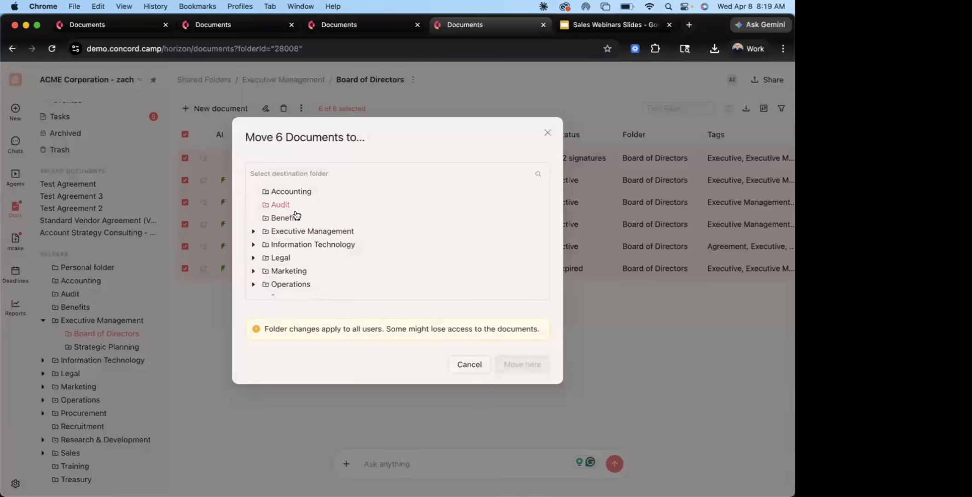
{"action": "left_click", "coordinate": [253, 231]}
{"action": "left_click", "coordinate": [309, 257]}
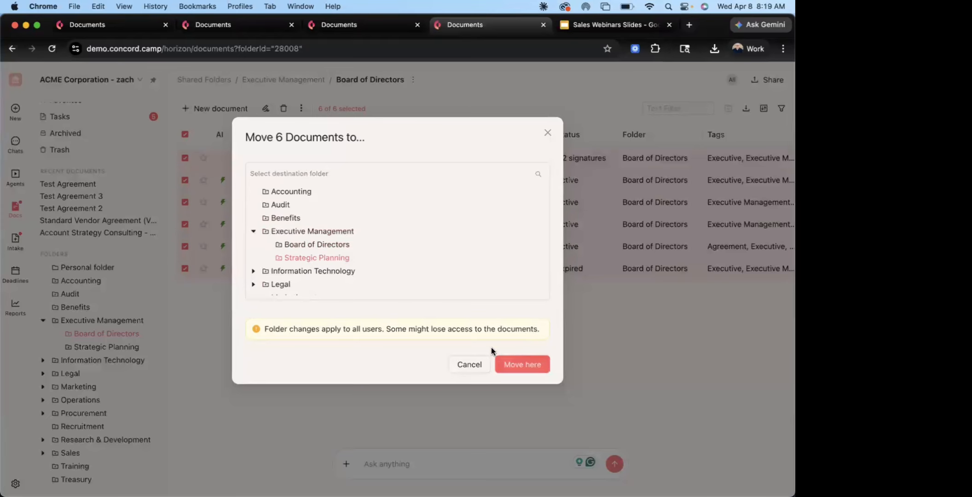
{"action": "left_click", "coordinate": [518, 363]}
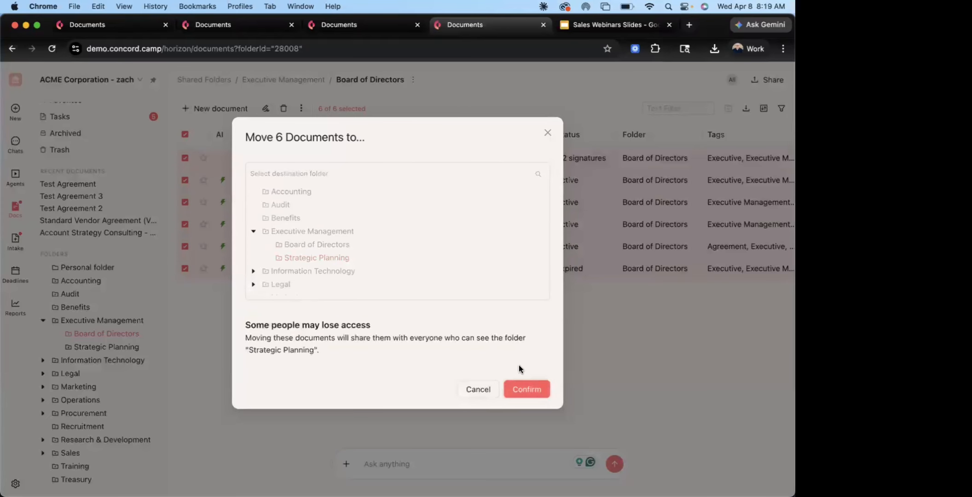
{"action": "left_click", "coordinate": [528, 389]}
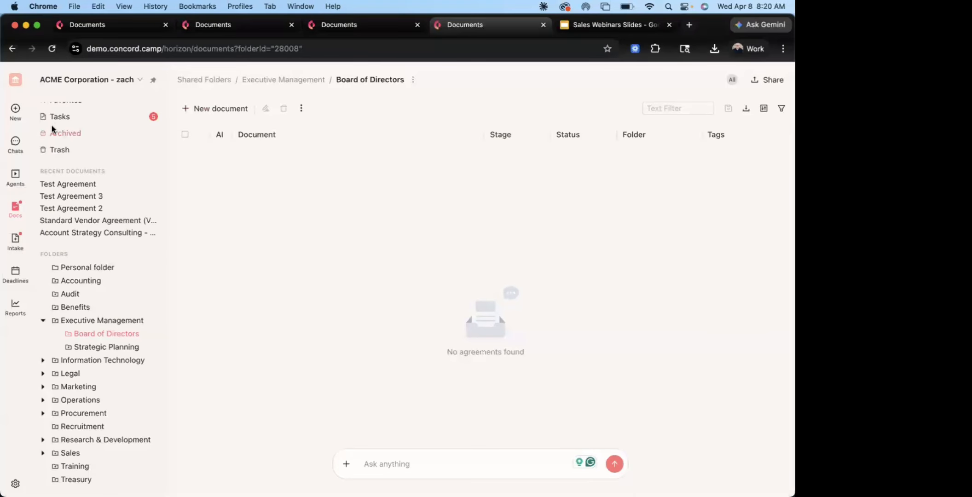
Return to the list of all documents and select the first 60 documents
{"action": "scroll", "coordinate": [51, 125], "scroll_direction": "up", "scroll_amount": 2}
{"action": "left_click", "coordinate": [73, 110]}
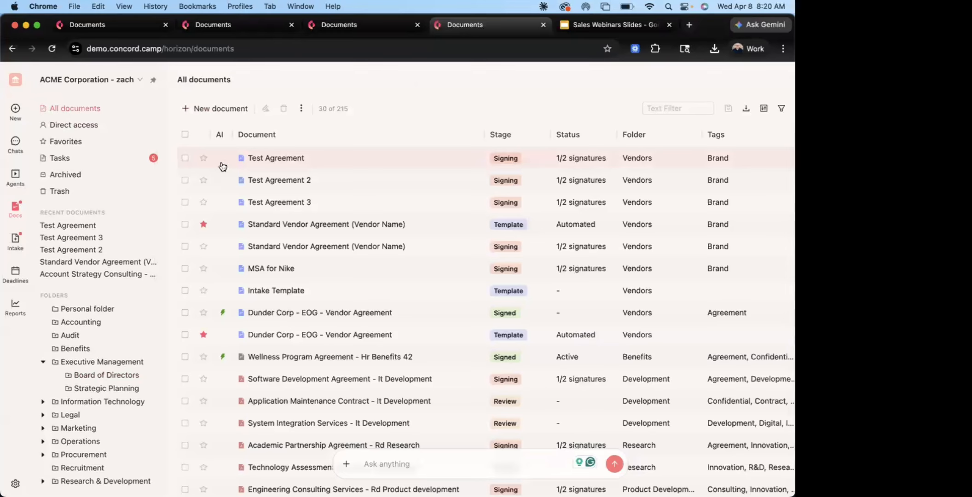
{"action": "left_click", "coordinate": [185, 135]}
{"action": "scroll", "coordinate": [225, 254], "scroll_direction": "down", "scroll_amount": 10}
{"action": "scroll", "coordinate": [225, 253], "scroll_direction": "up", "scroll_amount": 5}
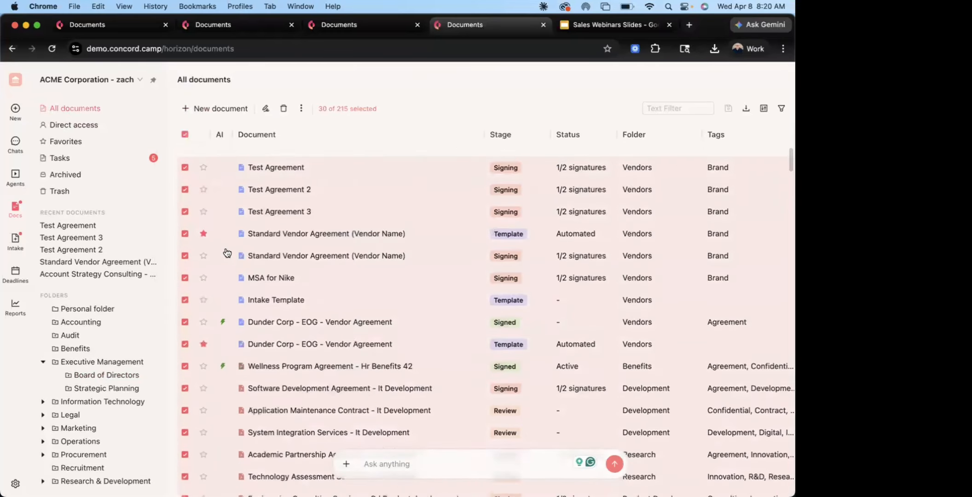
Examine the bulk actions for the selected documents, including the ZIP download of the originals, without starting the download
{"action": "left_click", "coordinate": [301, 109]}
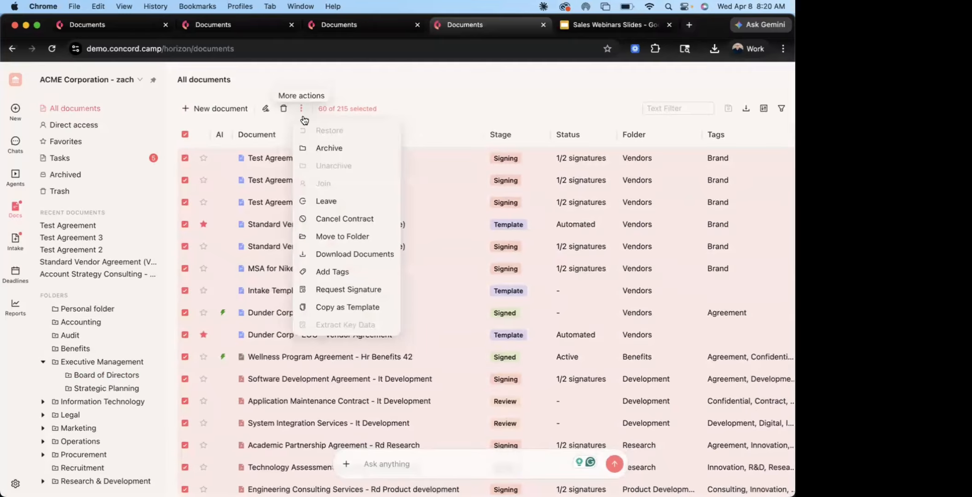
{"action": "left_click", "coordinate": [356, 254]}
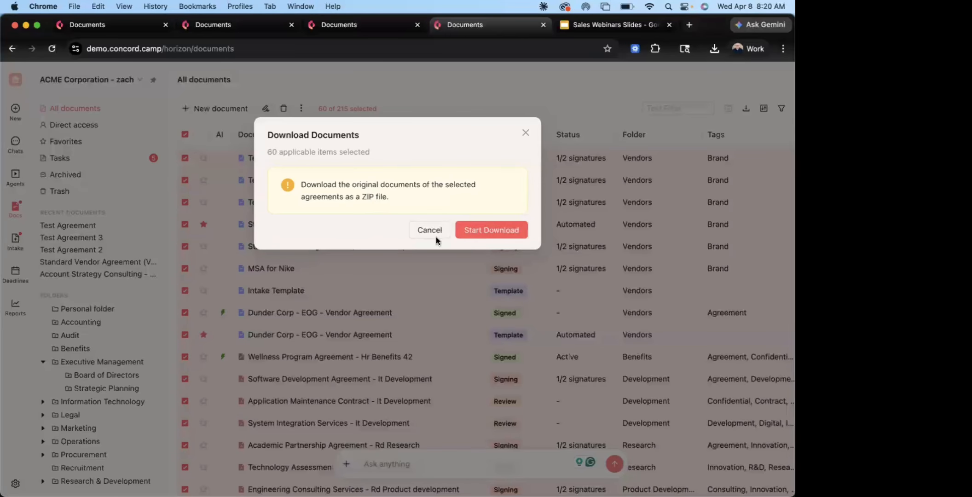
{"action": "left_click", "coordinate": [421, 230]}
{"action": "left_click", "coordinate": [301, 108]}
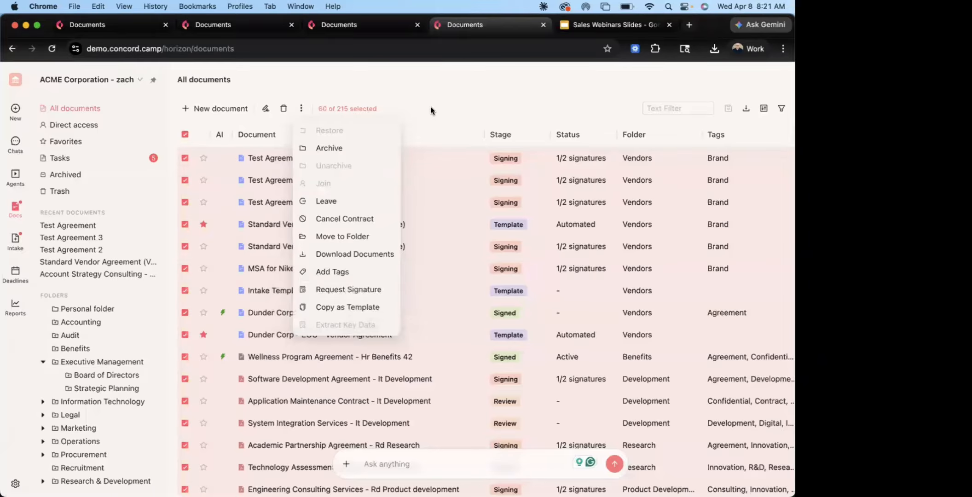
{"action": "left_click", "coordinate": [417, 106]}
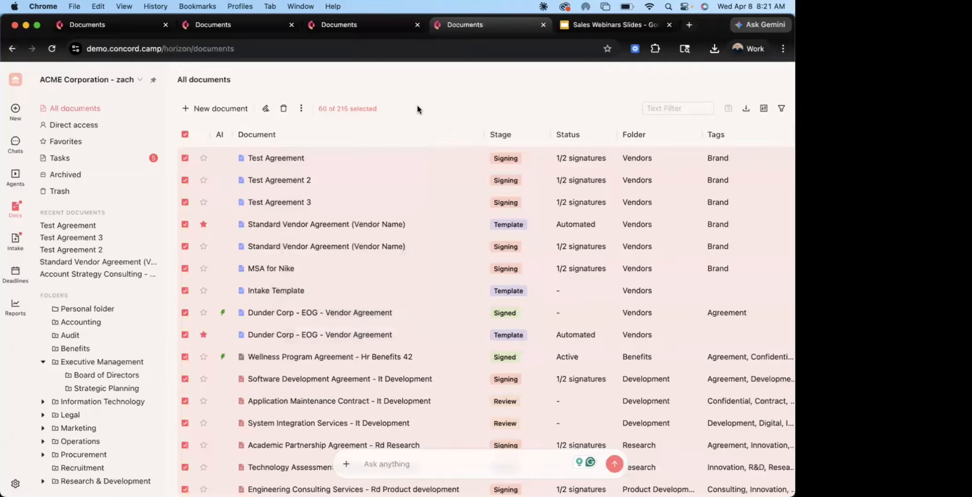
{"action": "triple_click", "coordinate": [418, 105]}
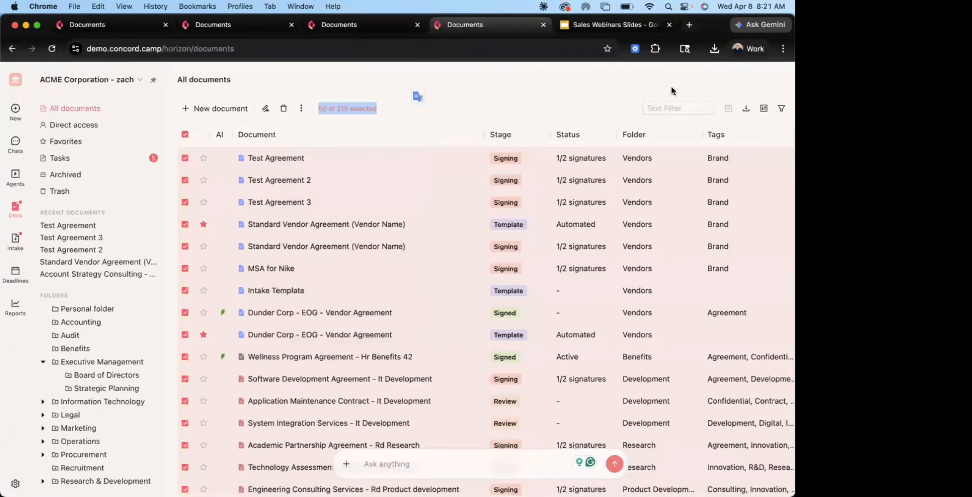
Export only the selected documents as an Excel file and open the exported workbook
{"action": "left_click", "coordinate": [746, 112]}
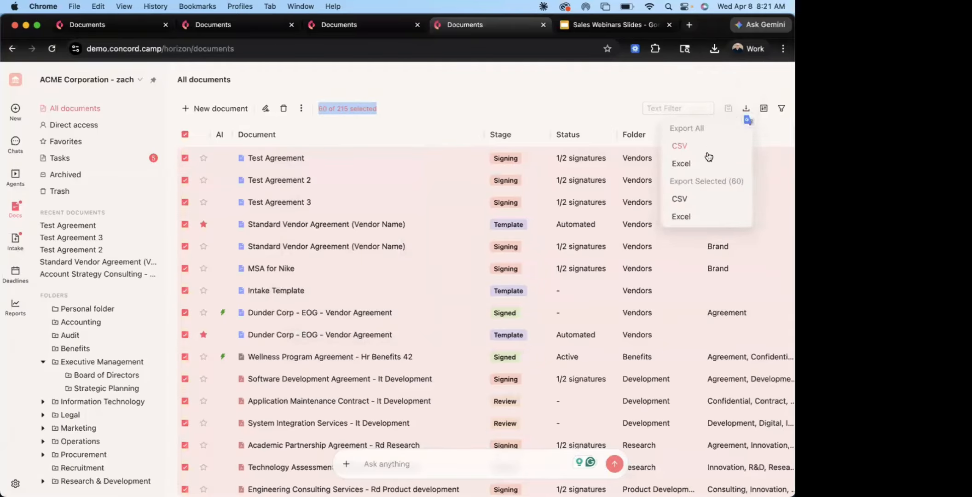
{"action": "left_click", "coordinate": [302, 108]}
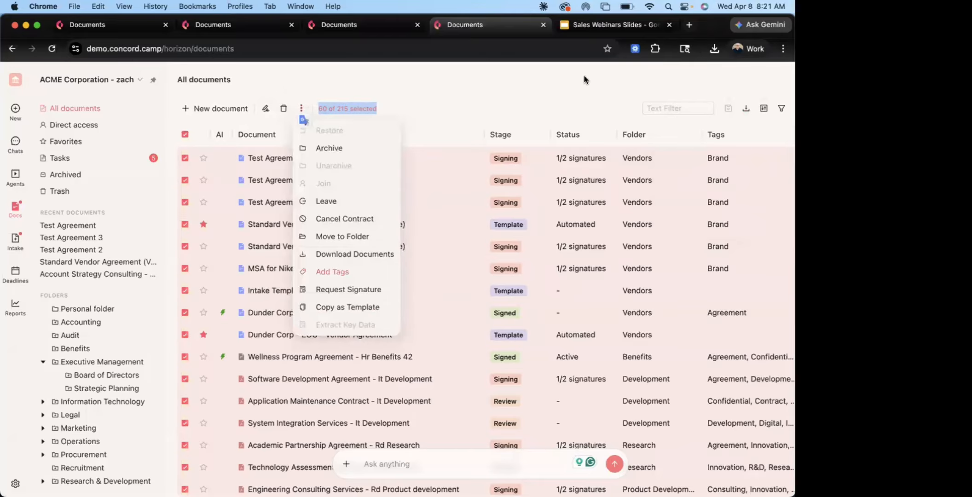
{"action": "left_click", "coordinate": [600, 70]}
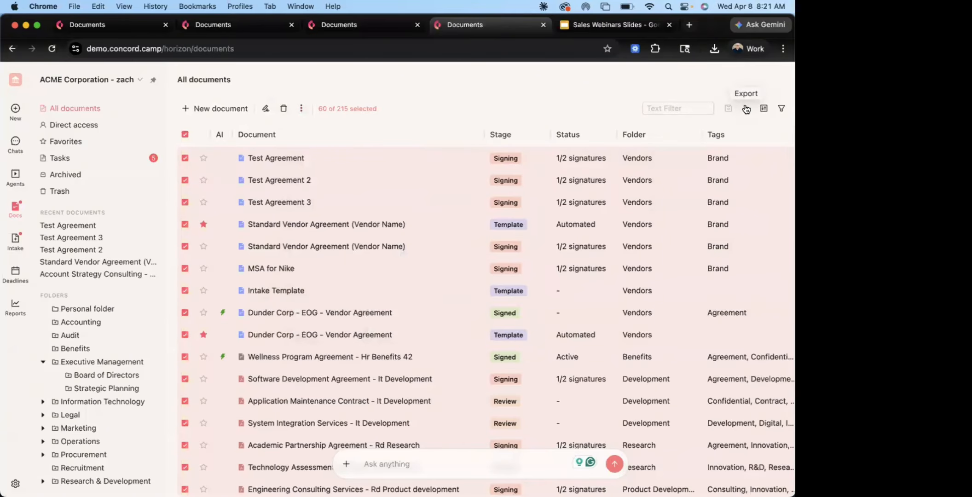
{"action": "left_click", "coordinate": [746, 109]}
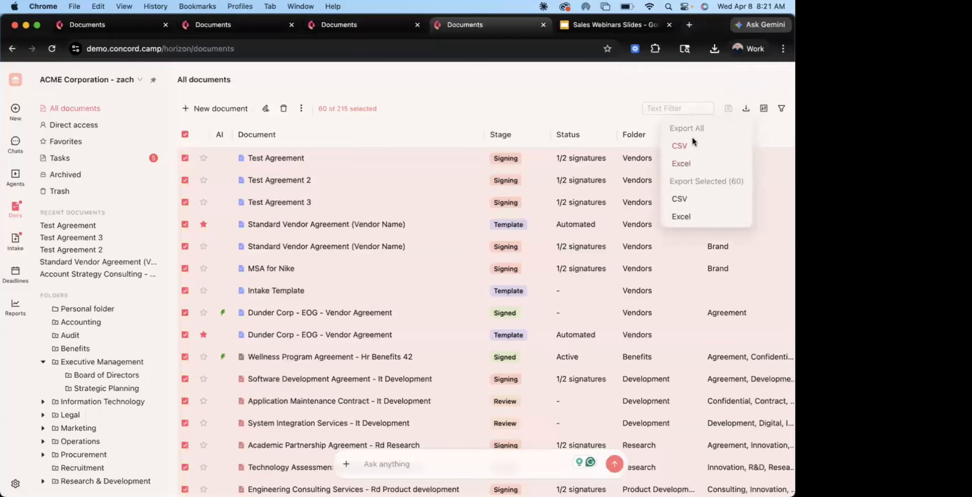
{"action": "left_click", "coordinate": [690, 218]}
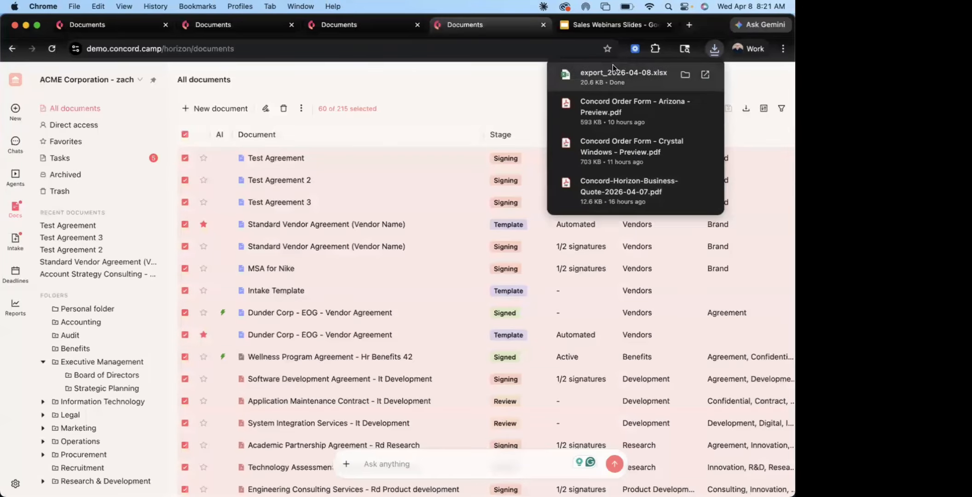
{"action": "left_click", "coordinate": [606, 65]}
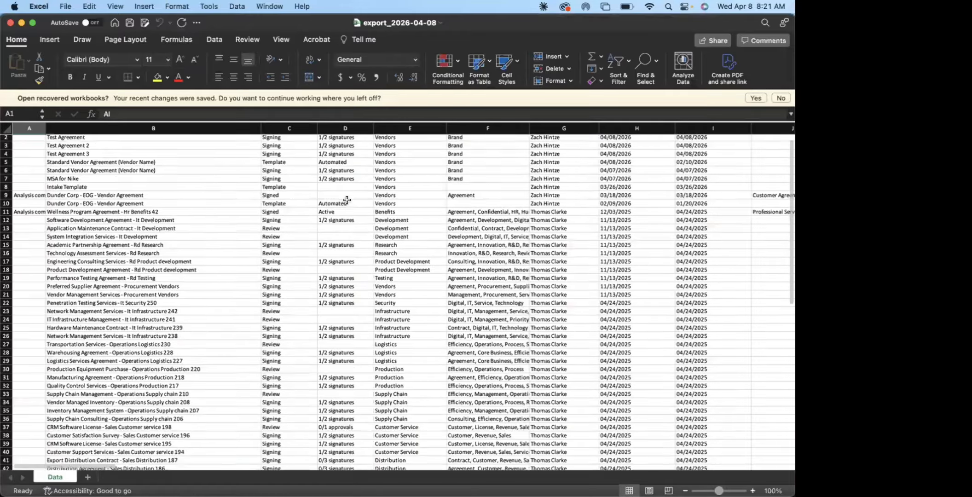
Examine the exported document rows and metadata columns in the workbook and close it
{"action": "scroll", "coordinate": [347, 199], "scroll_direction": "down", "scroll_amount": 10}
{"action": "scroll", "coordinate": [347, 199], "scroll_direction": "up", "scroll_amount": 10}
{"action": "scroll", "coordinate": [346, 199], "scroll_direction": "right", "scroll_amount": 10}
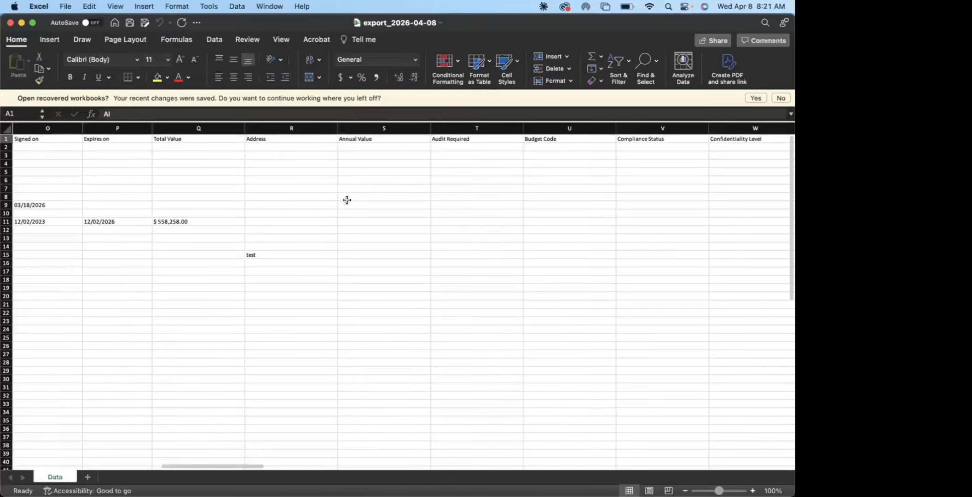
{"action": "scroll", "coordinate": [347, 200], "scroll_direction": "left", "scroll_amount": 10}
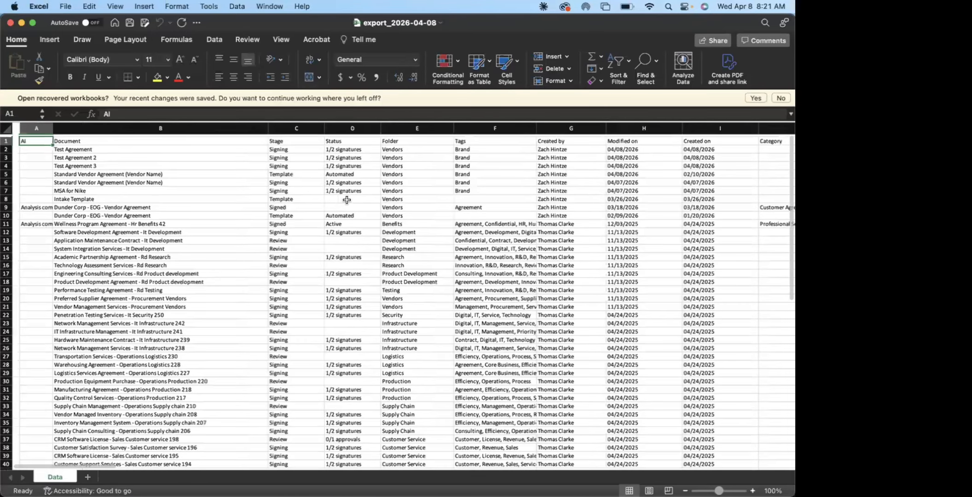
{"action": "scroll", "coordinate": [346, 199], "scroll_direction": "down", "scroll_amount": 1}
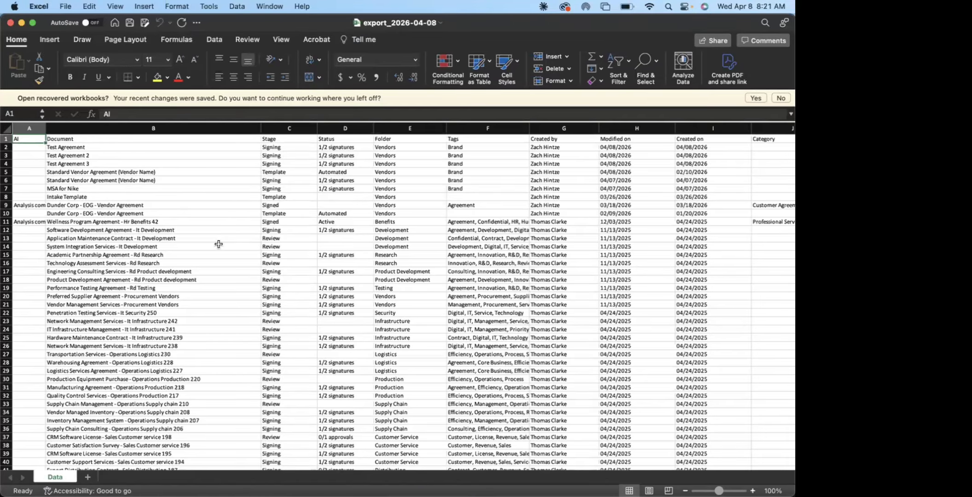
{"action": "scroll", "coordinate": [206, 229], "scroll_direction": "down", "scroll_amount": 3}
{"action": "scroll", "coordinate": [207, 229], "scroll_direction": "down", "scroll_amount": 15}
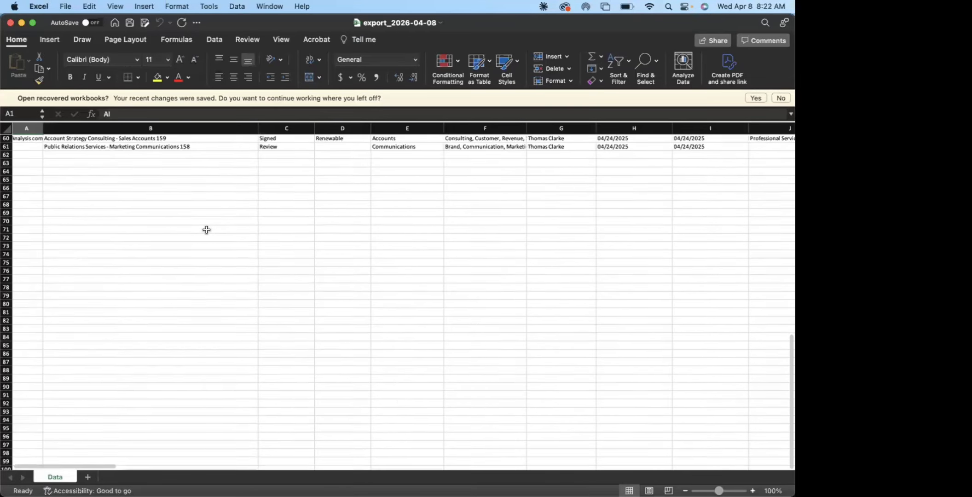
{"action": "scroll", "coordinate": [207, 229], "scroll_direction": "up", "scroll_amount": 20}
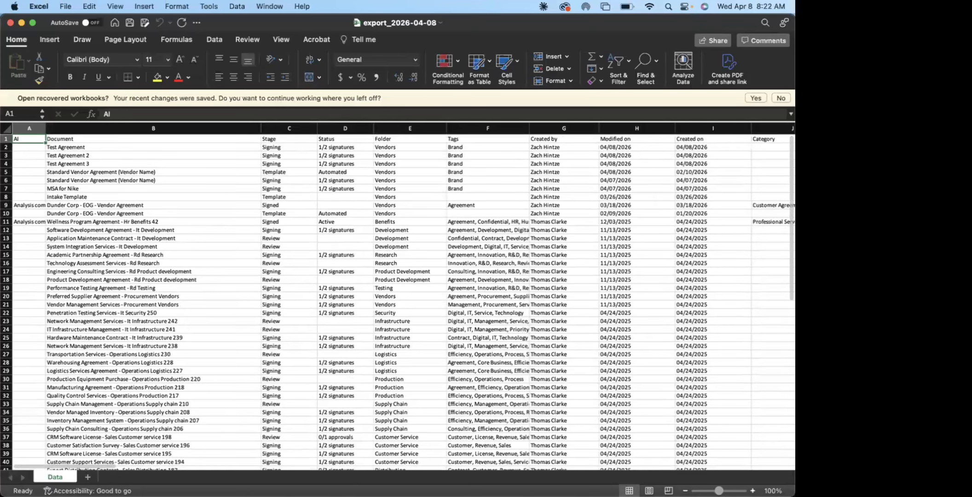
{"action": "left_click", "coordinate": [10, 22]}
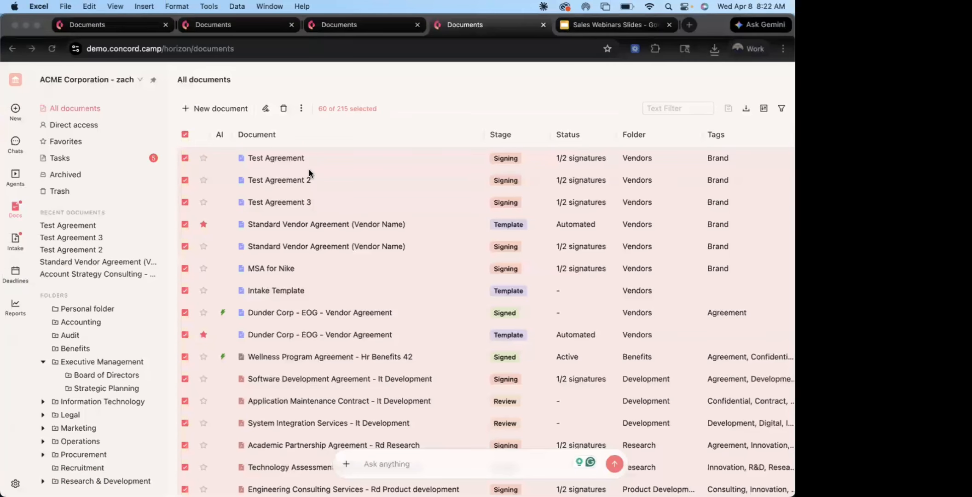
Review the available bulk actions once more and deselect all documents in the list
{"action": "left_click", "coordinate": [299, 109]}
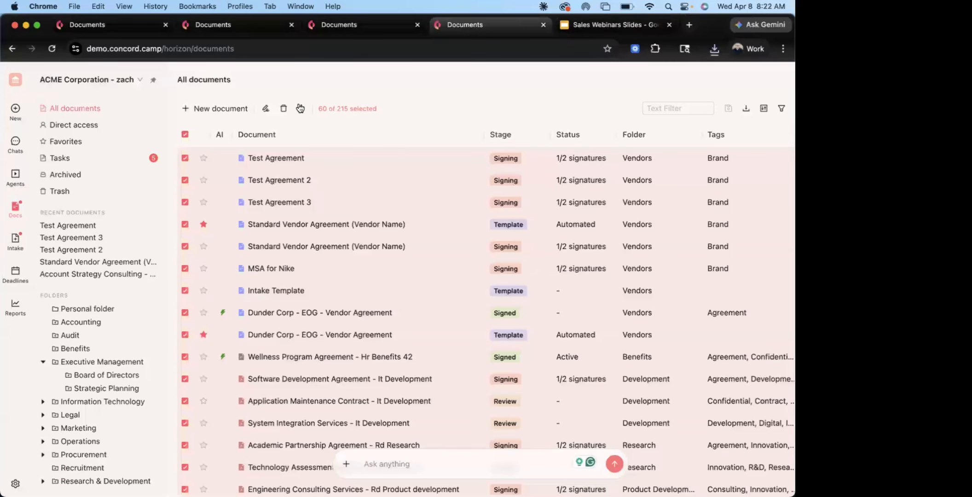
{"action": "left_click", "coordinate": [299, 108]}
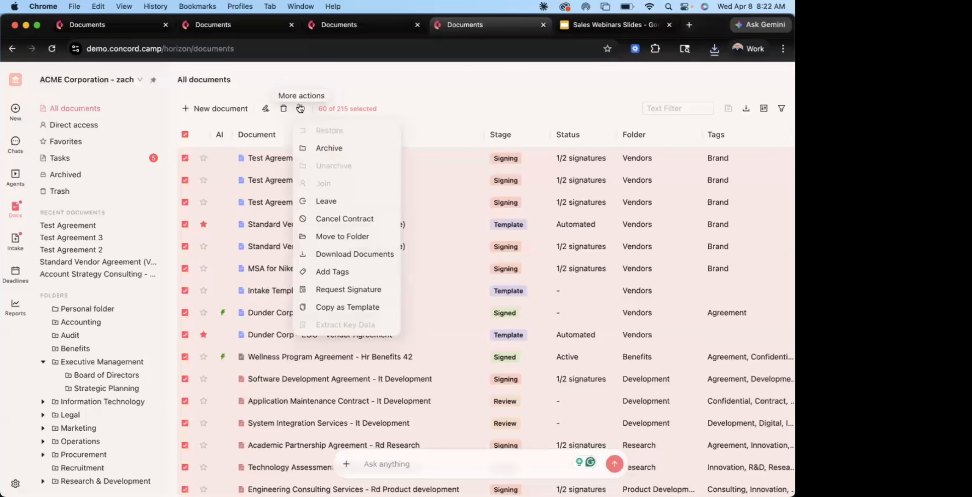
{"action": "left_click", "coordinate": [431, 91]}
{"action": "left_click", "coordinate": [186, 134]}
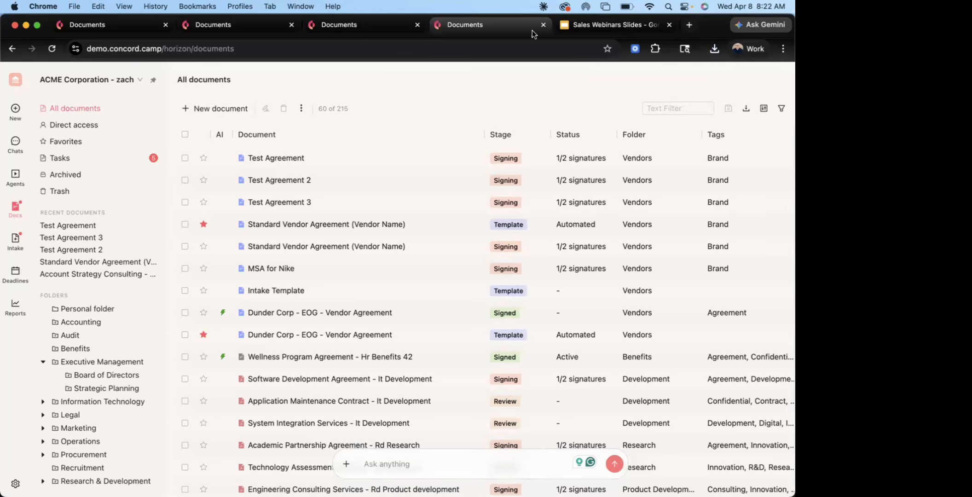
Switch to the Sales Webinars Slides presentation in Google Slides and start its slideshow
{"action": "left_click", "coordinate": [593, 26]}
{"action": "left_click", "coordinate": [615, 79]}
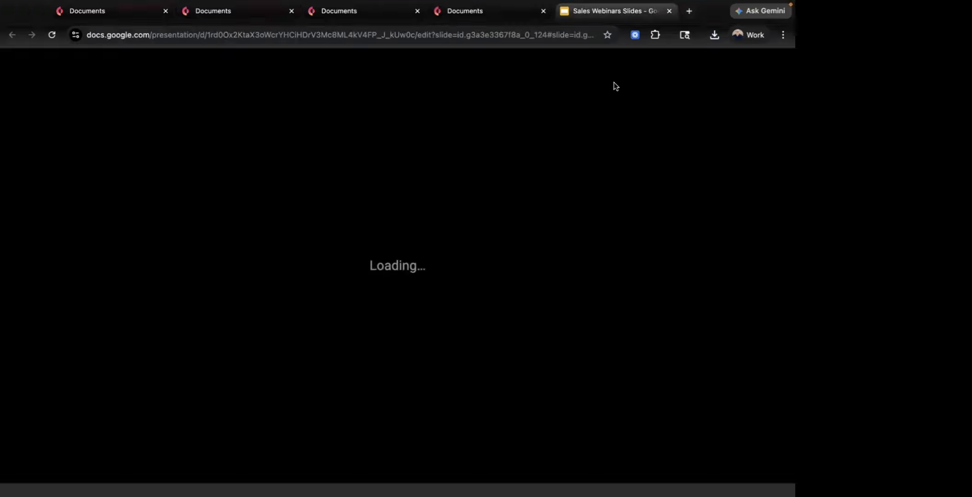